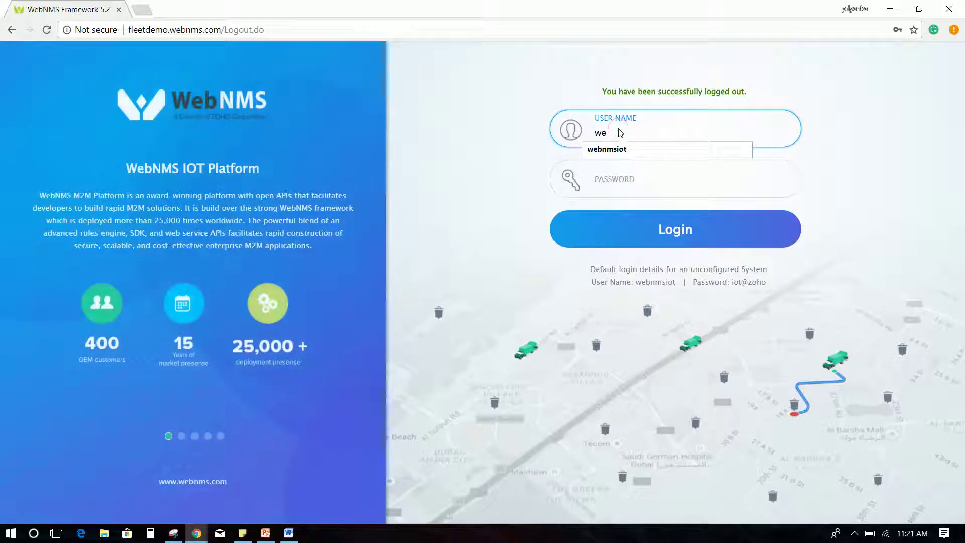
Begin entering the user name in the login page's User Name field
text(bnmsiot)
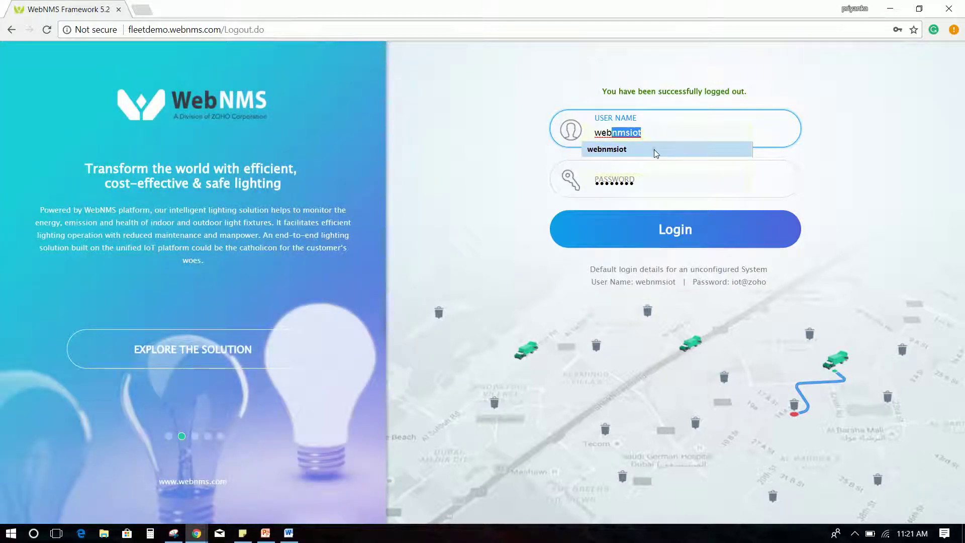
Sign in with the saved user name and the password
click(672, 147)
click(647, 184)
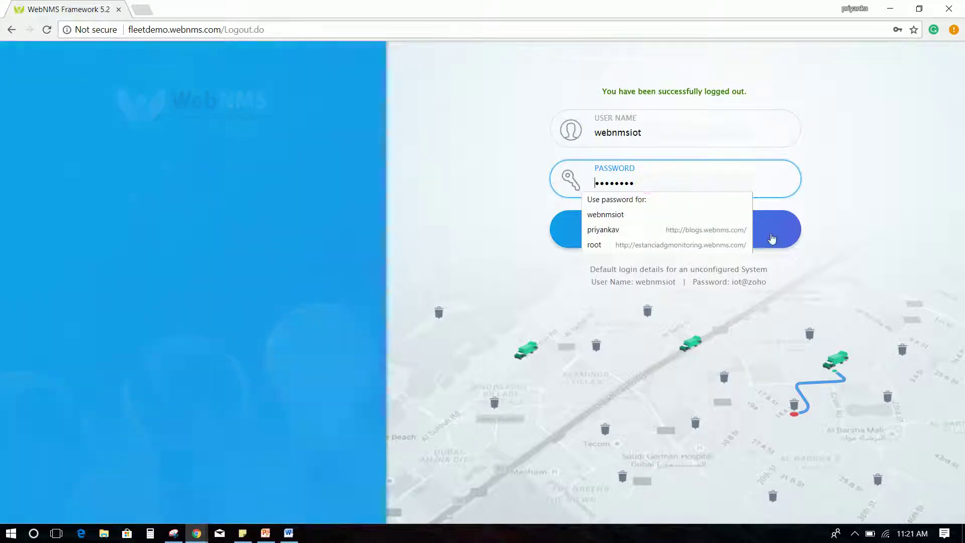
click(771, 240)
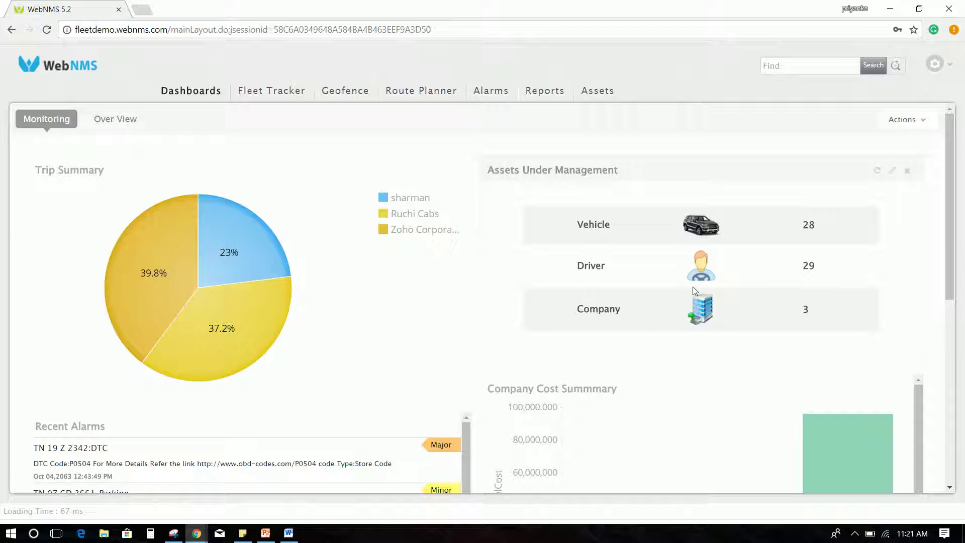
Review the Over View dashboard's trip, driver and vehicle utilization summaries, then go to Fleet Tracker
scroll(694, 291, down, 6)
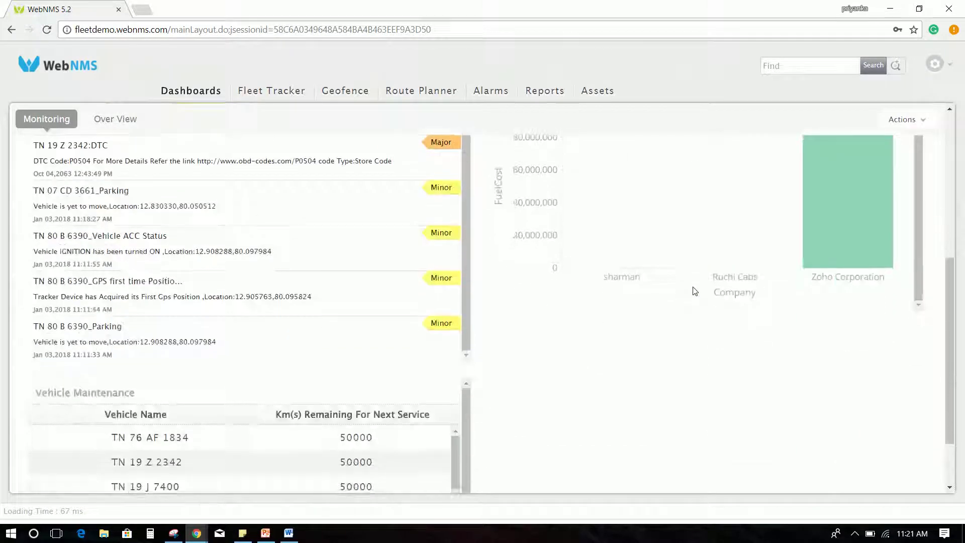
click(115, 121)
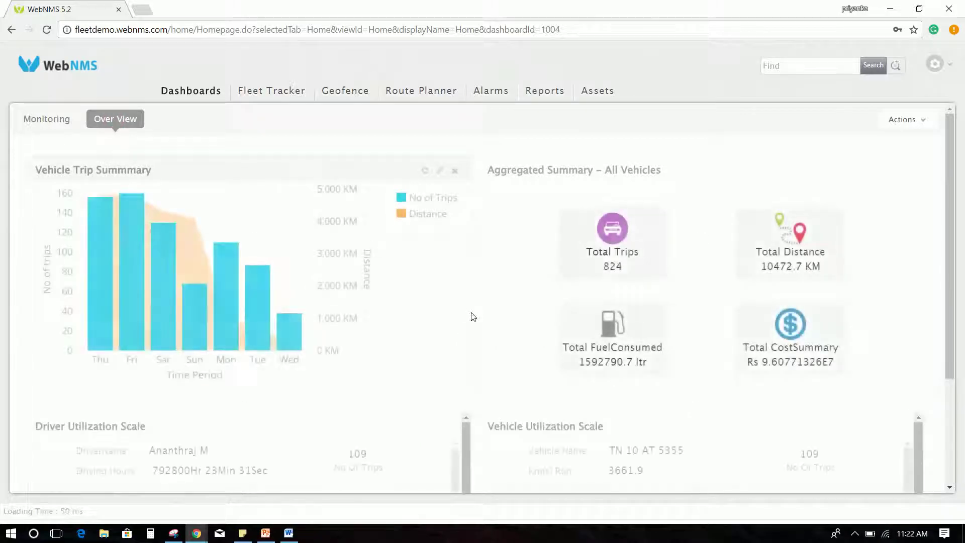
scroll(473, 316, down, 3)
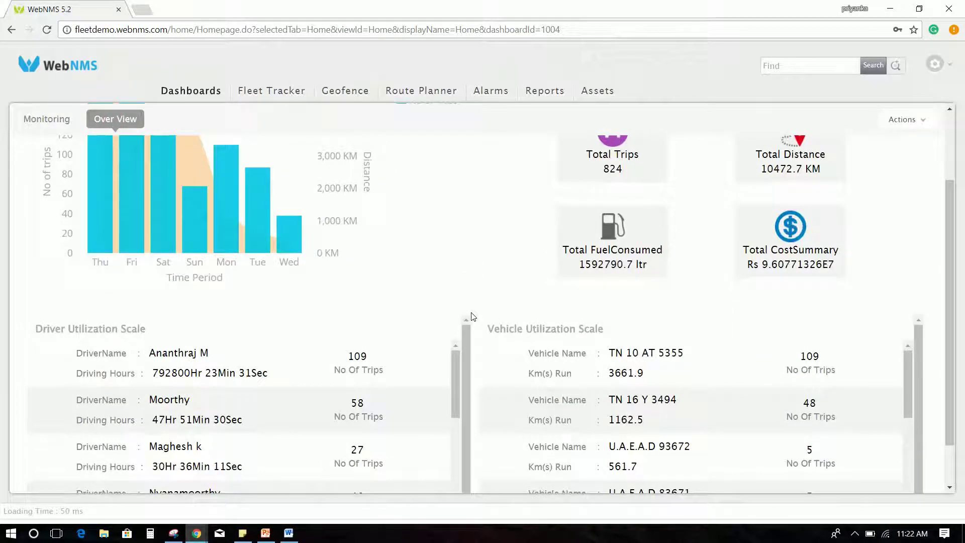
click(269, 92)
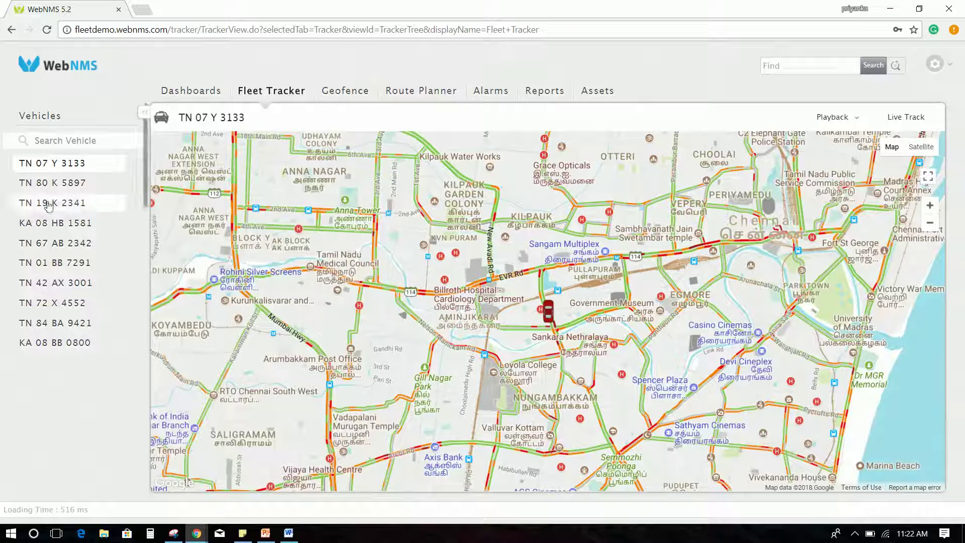
scroll(49, 205, down, 3)
scroll(49, 205, down, 5)
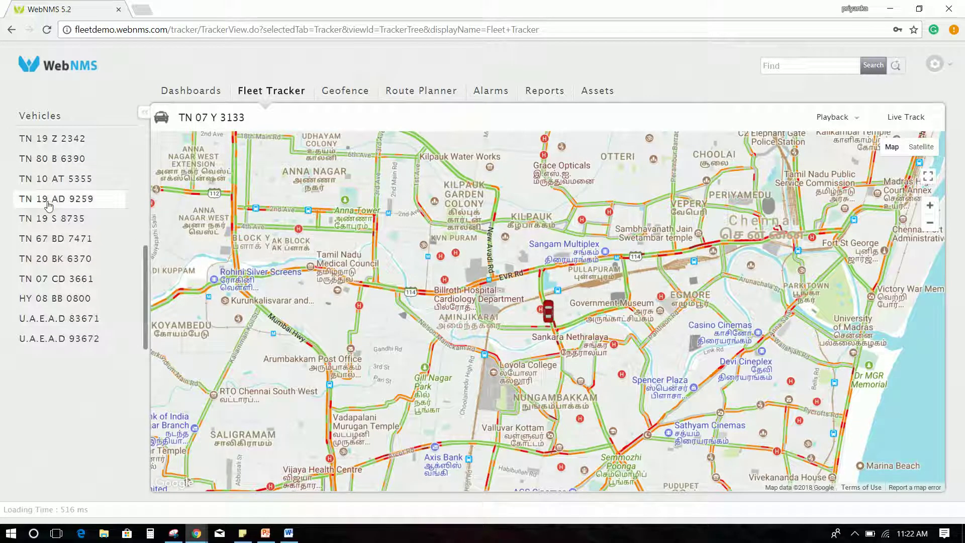
click(56, 318)
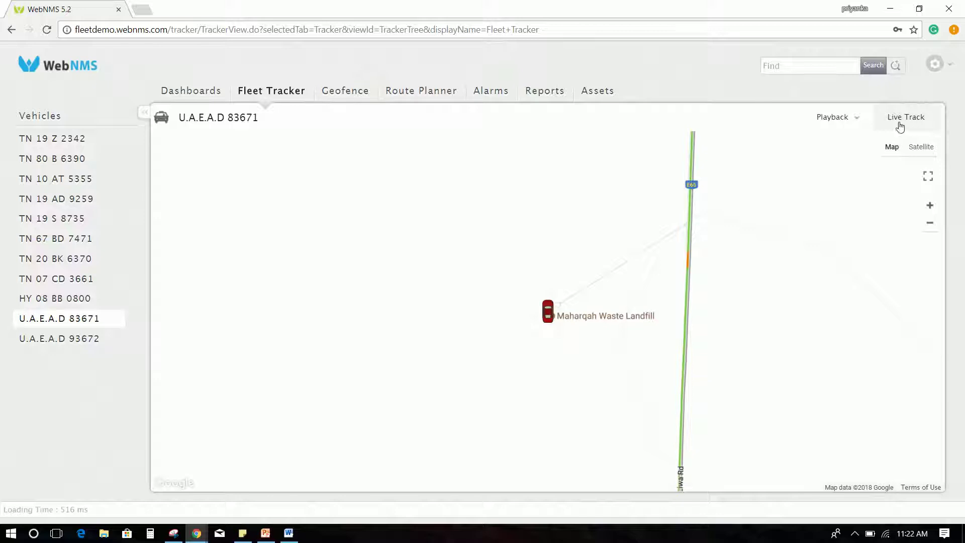
click(862, 123)
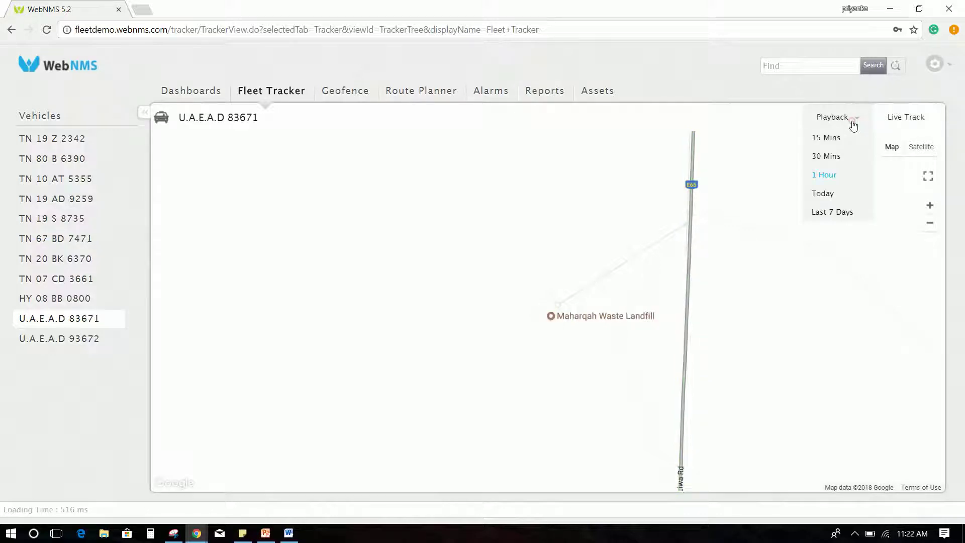
click(833, 212)
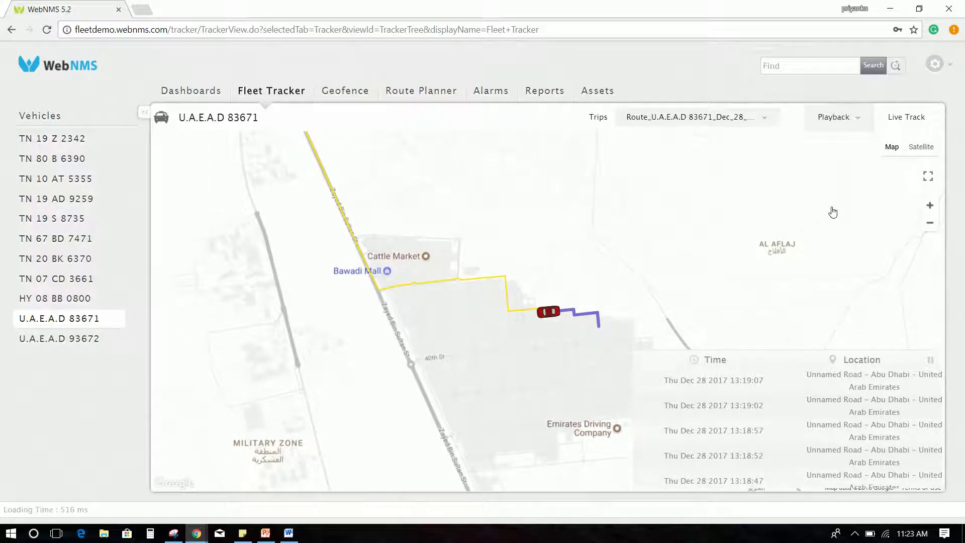
click(344, 90)
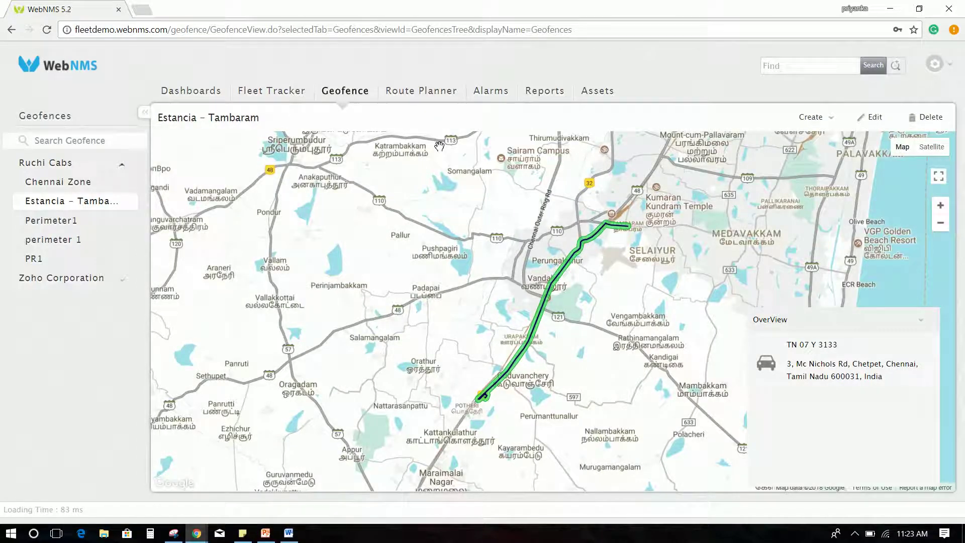
Start a route geofence from Labour Camp And Warehouse to Maharqah Waste Landfill
click(832, 120)
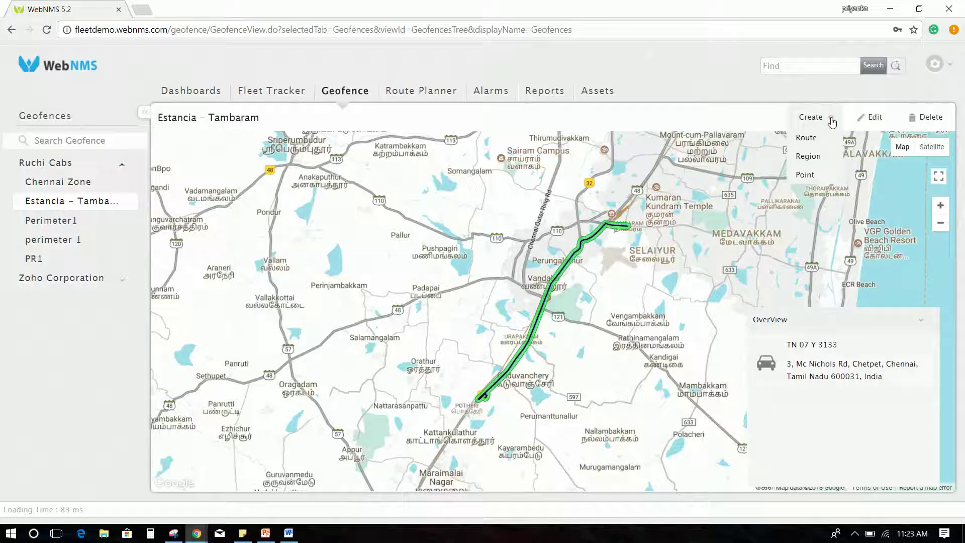
click(806, 137)
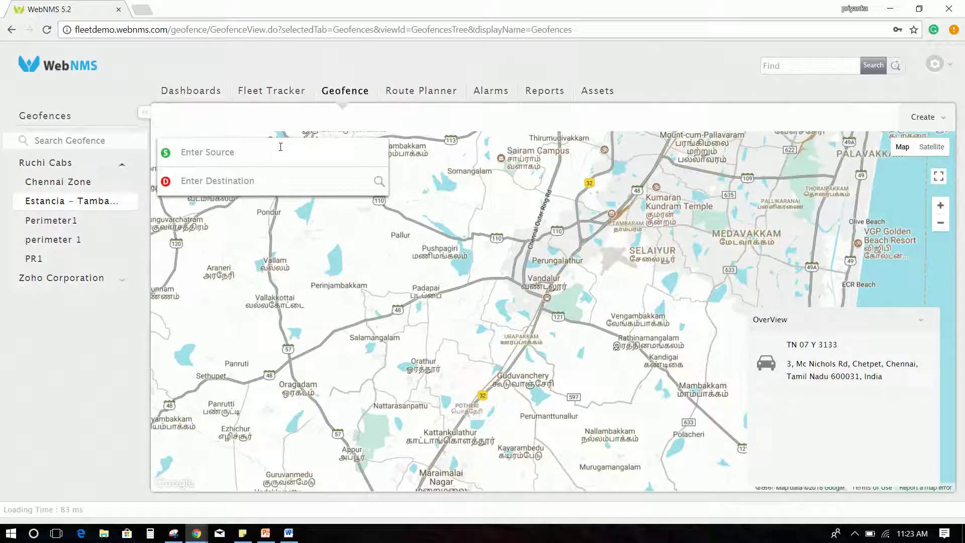
text(Abu dhabi)
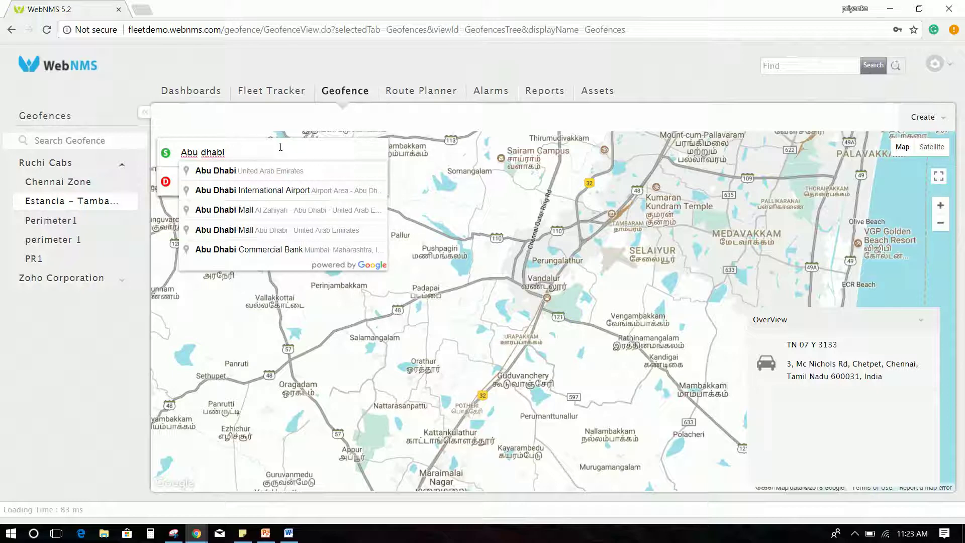
text( labour)
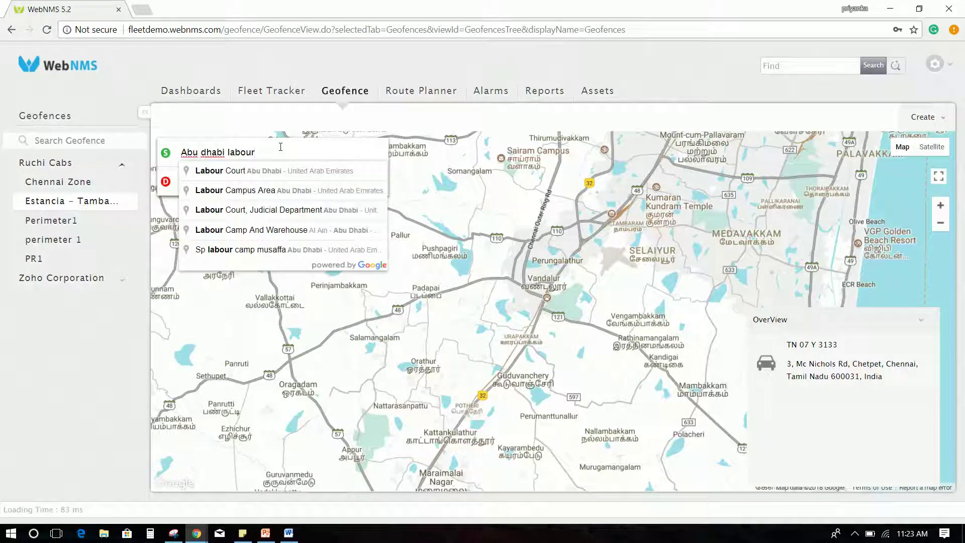
click(284, 230)
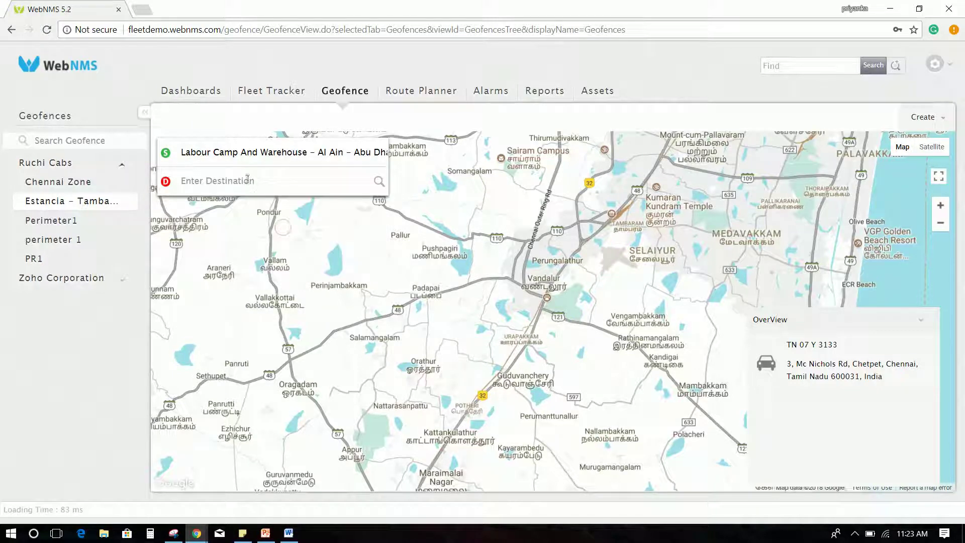
text(Maha)
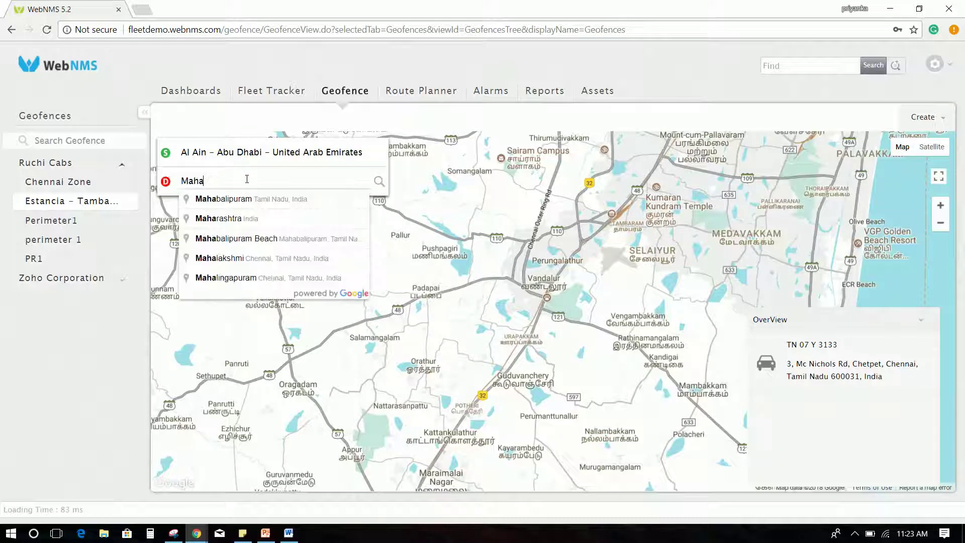
text(rqah)
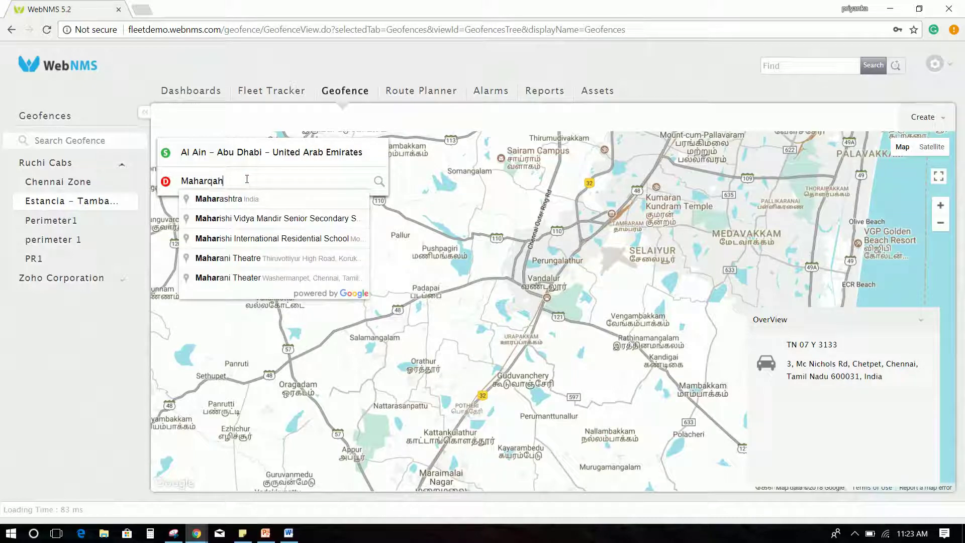
click(256, 201)
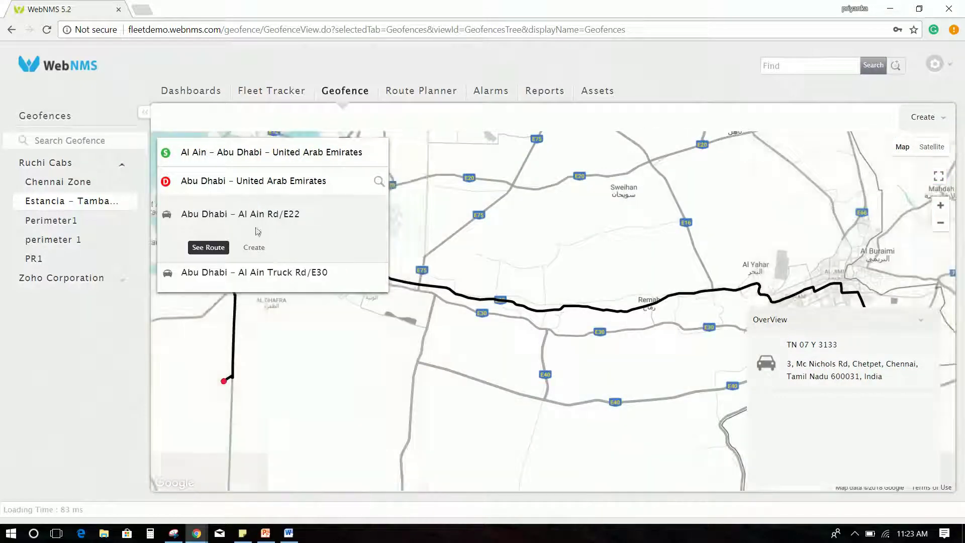
Choose the Al Ain Rd/E22 route option and create the geofence from it
click(265, 280)
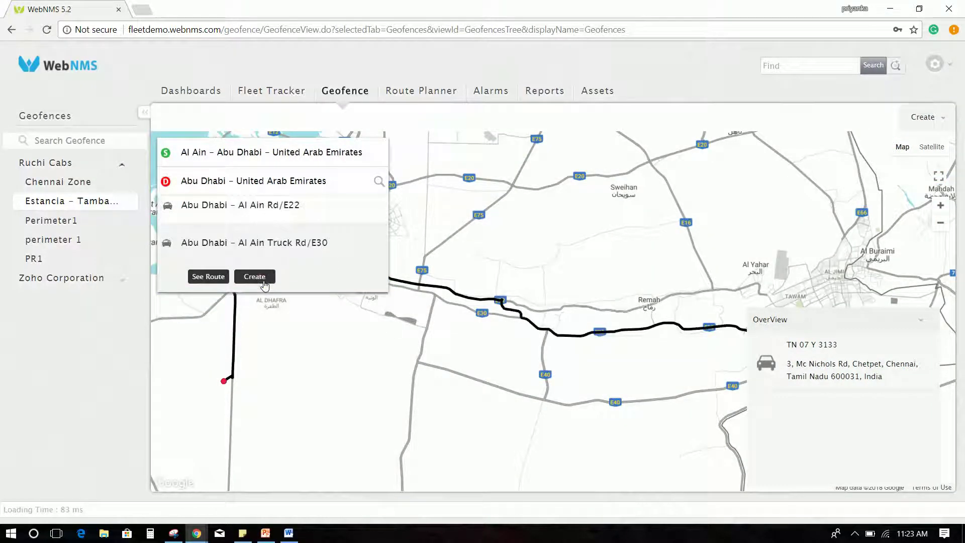
click(270, 215)
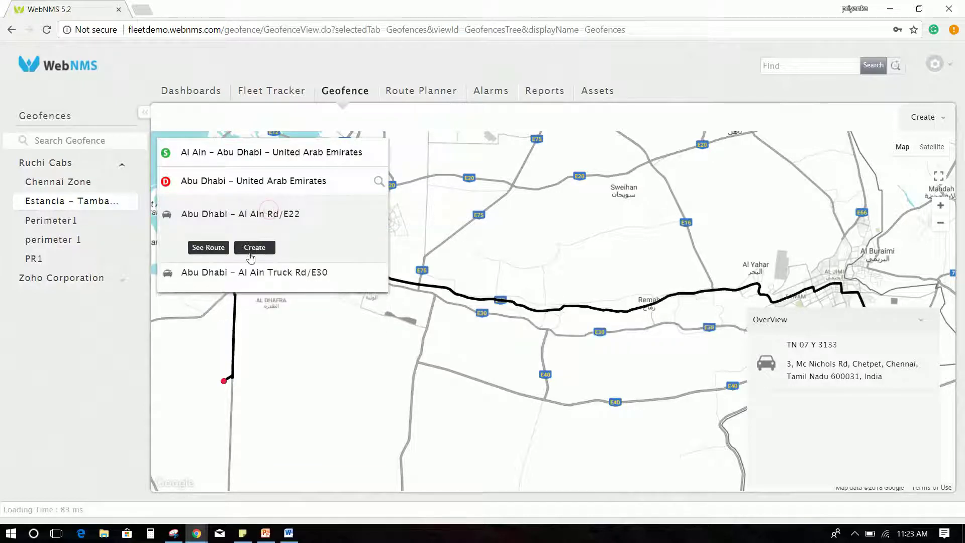
click(251, 248)
Set company Ruchi Cabs, name Geo-fence 1 and the geofence alarms category
click(504, 130)
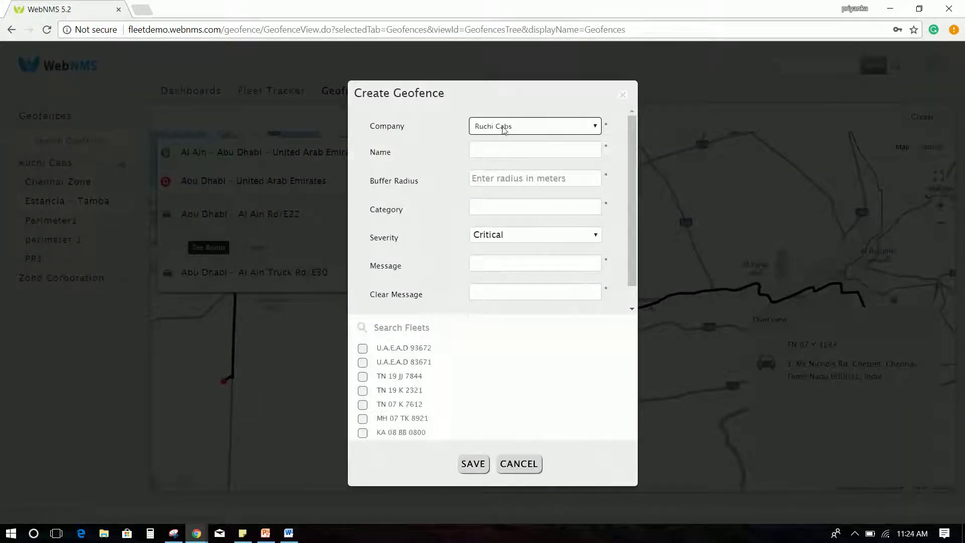
click(497, 146)
text(Geo-fence)
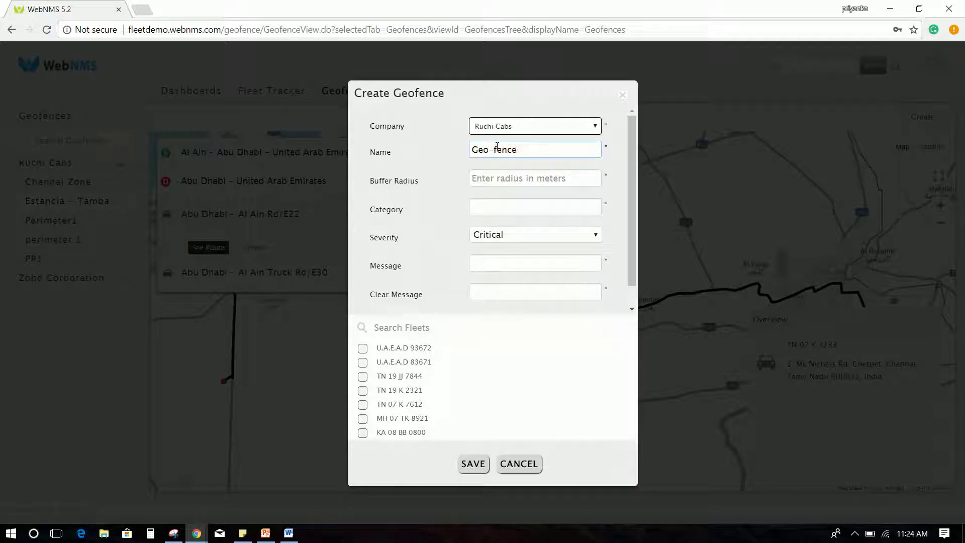
text( 1)
text(50)
key(Tab)
text(Ge)
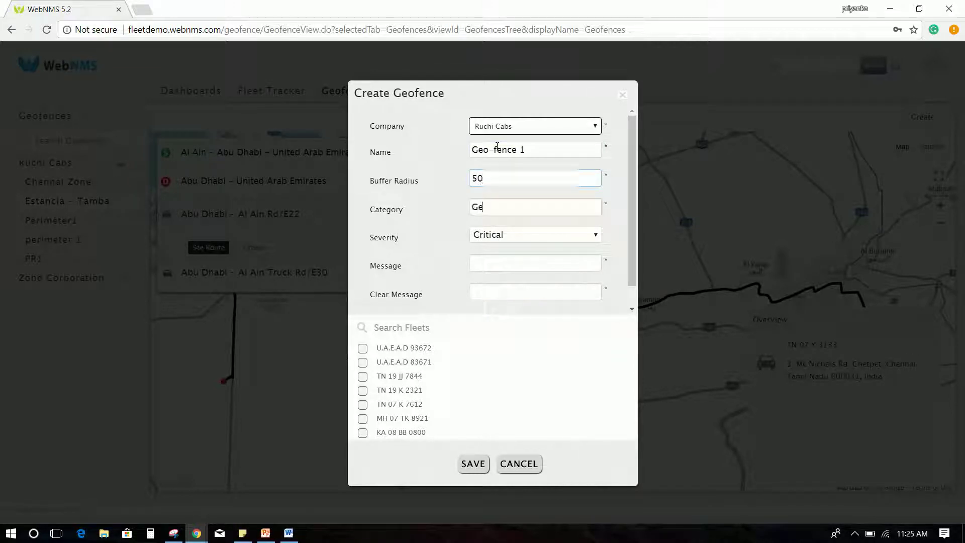
text(o-fence )
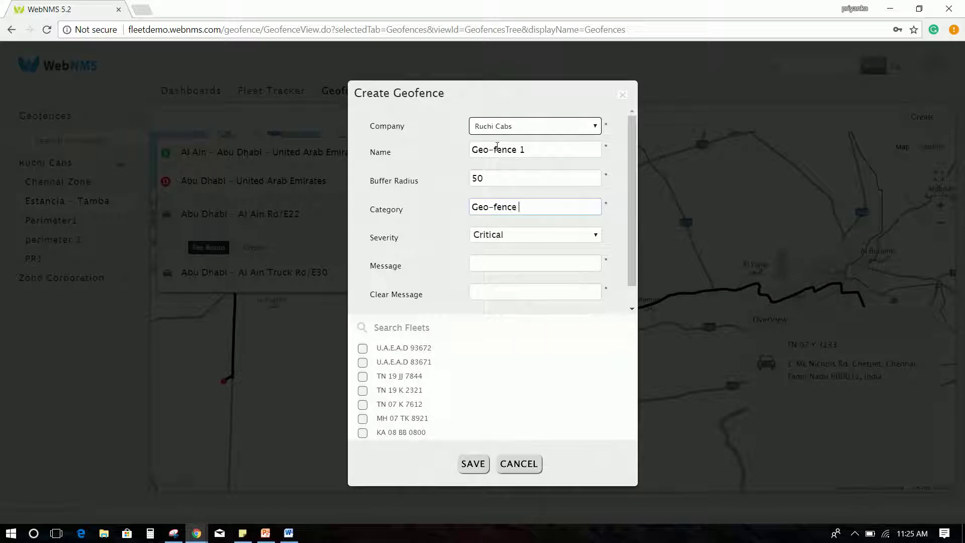
text(aalarms)
key(Tab)
Enter the 'Vehicle out of fence' alarm message and 'Vehicle back to geofence' clear message
key(Tab)
text(Vehice)
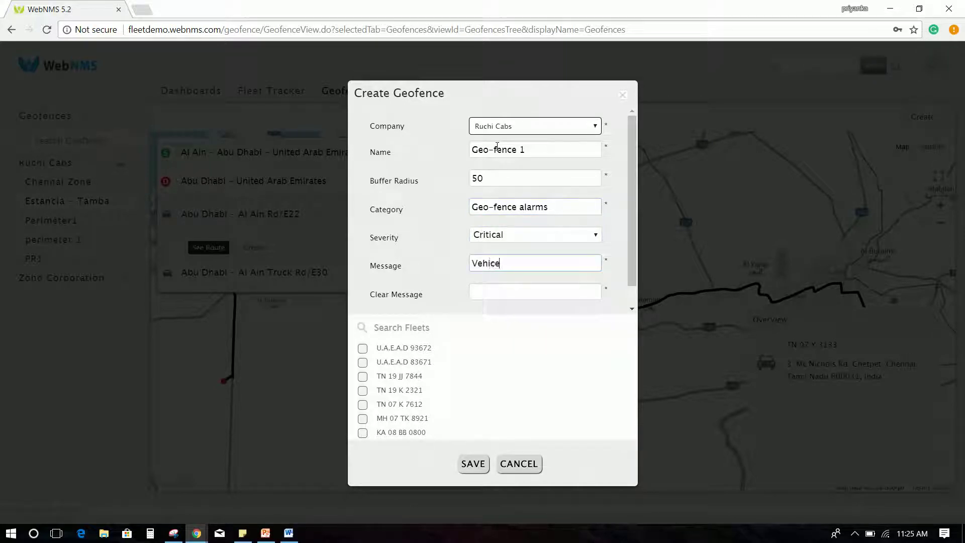
key(BackSpace)
text(le out of fen)
key(Tab)
text(Vehicle back to ge)
key(BackSpace)
key(BackSpace)
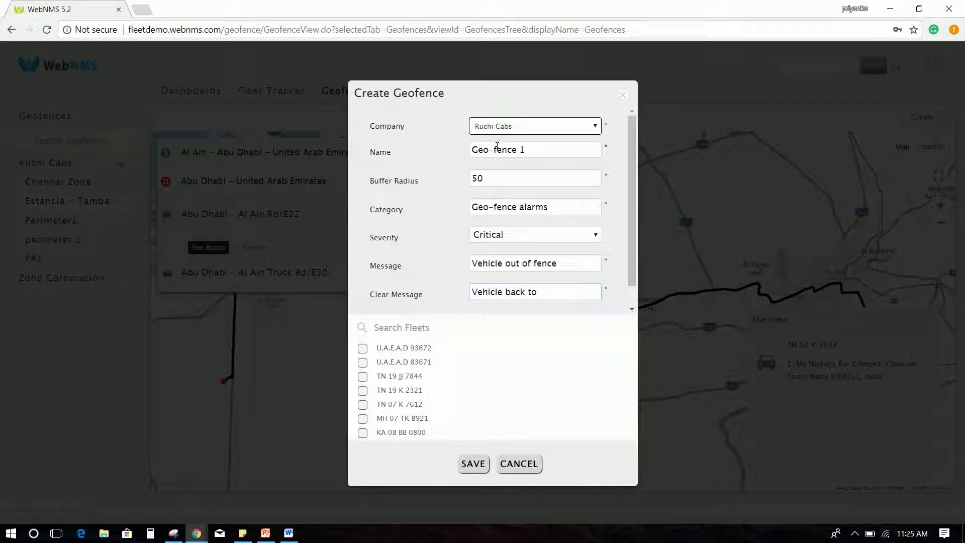
text(fence)
click(362, 348)
click(363, 362)
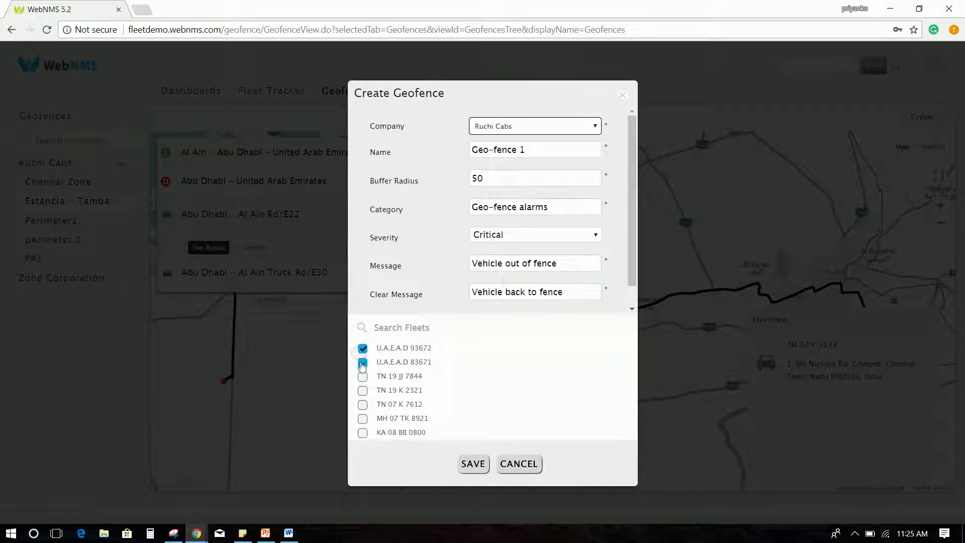
click(472, 465)
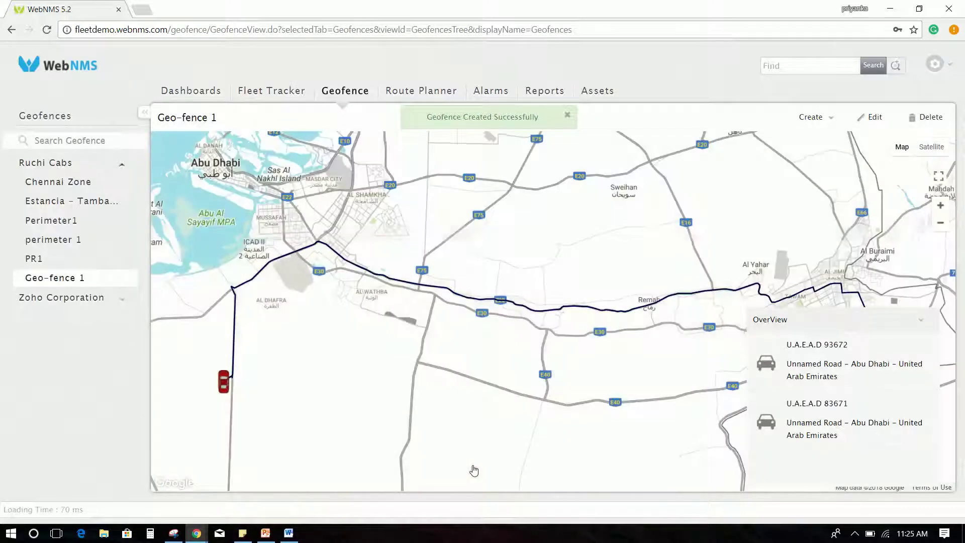
Go to Route Planner and open the Schedule New Plan form
click(416, 95)
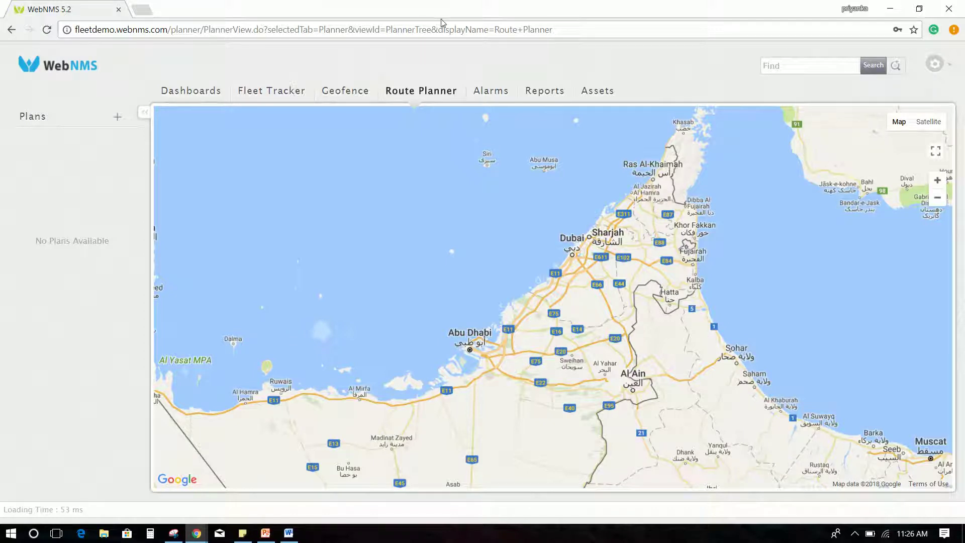
click(118, 117)
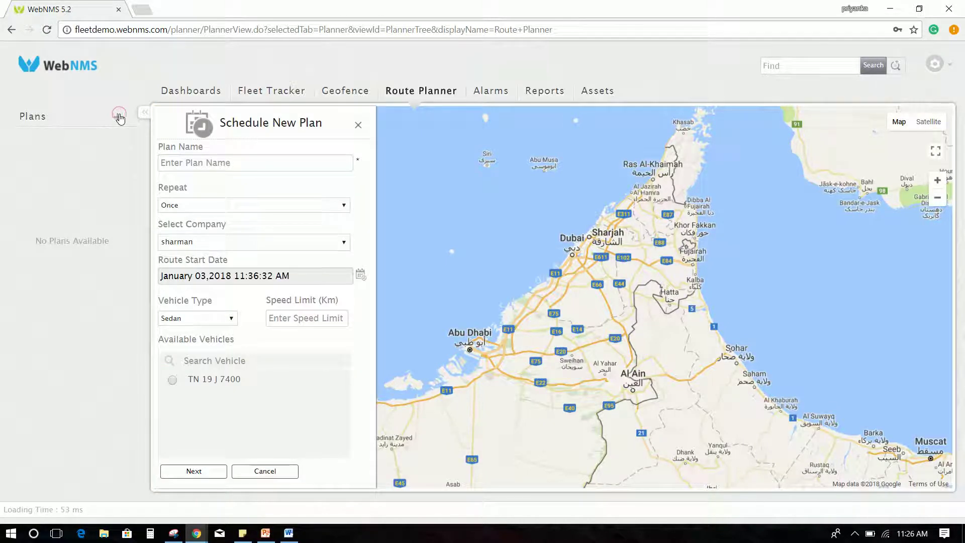
click(209, 161)
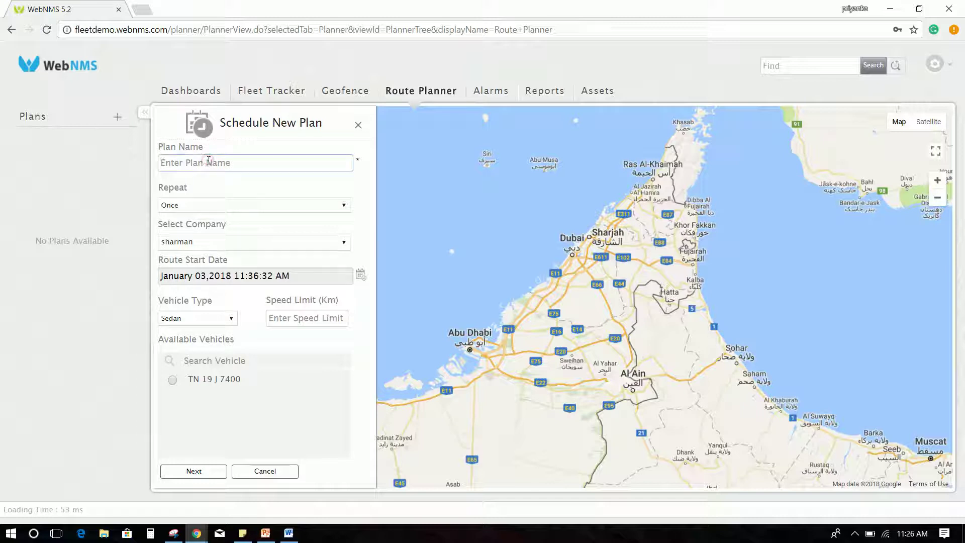
text(Rou)
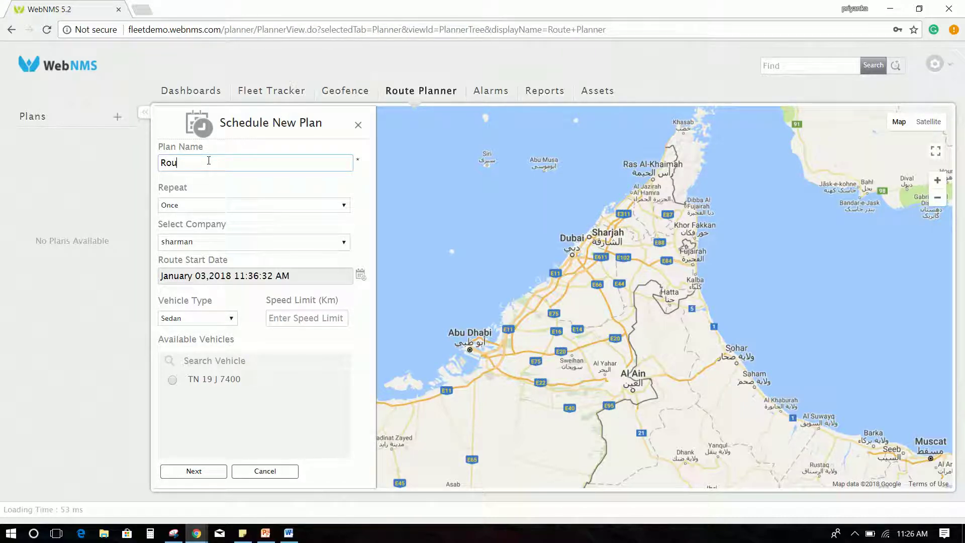
text(te Plan 1)
key(Tab)
key(Tab)
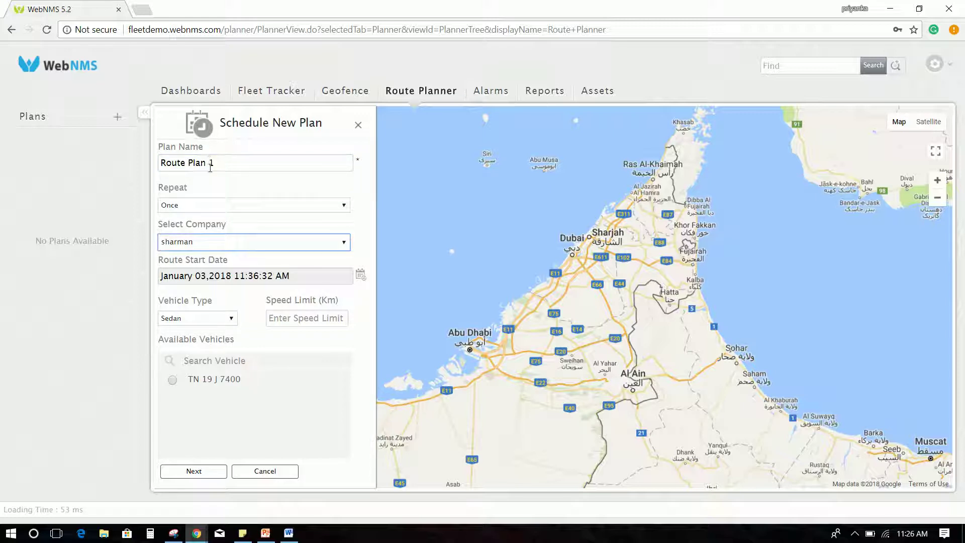
click(211, 246)
click(207, 263)
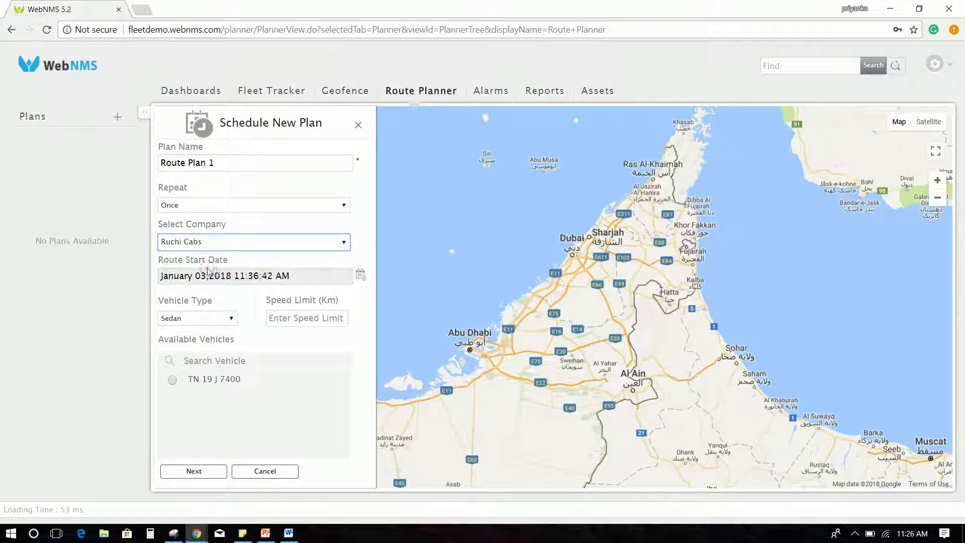
click(209, 319)
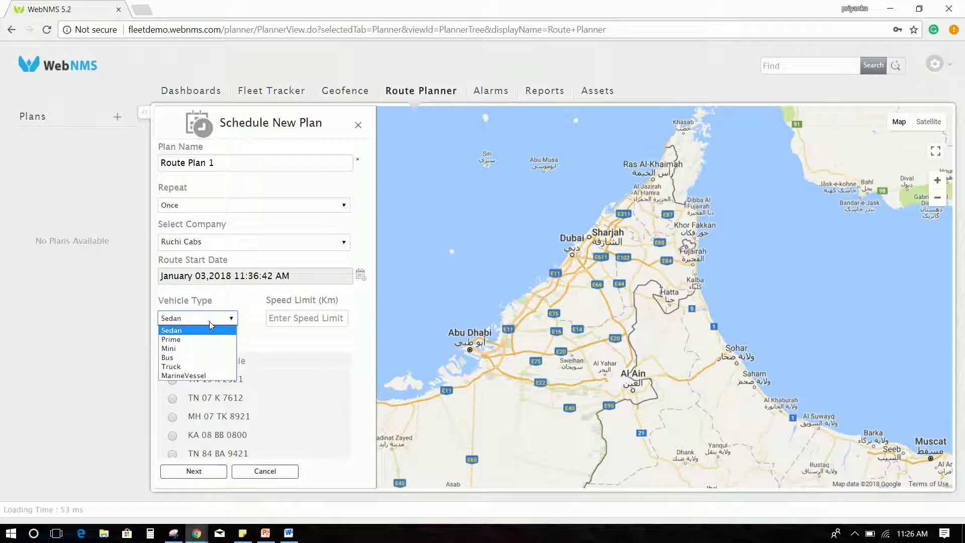
click(194, 367)
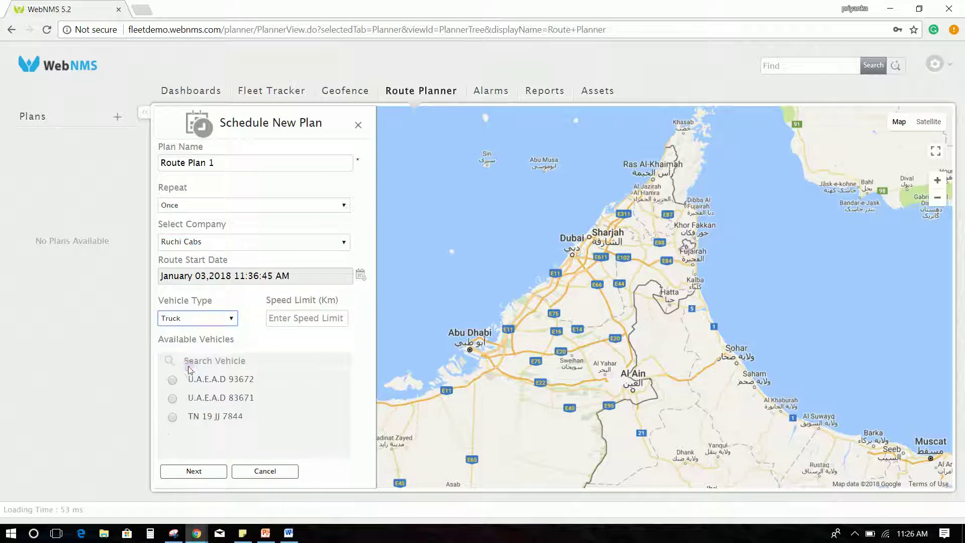
click(296, 317)
text(80)
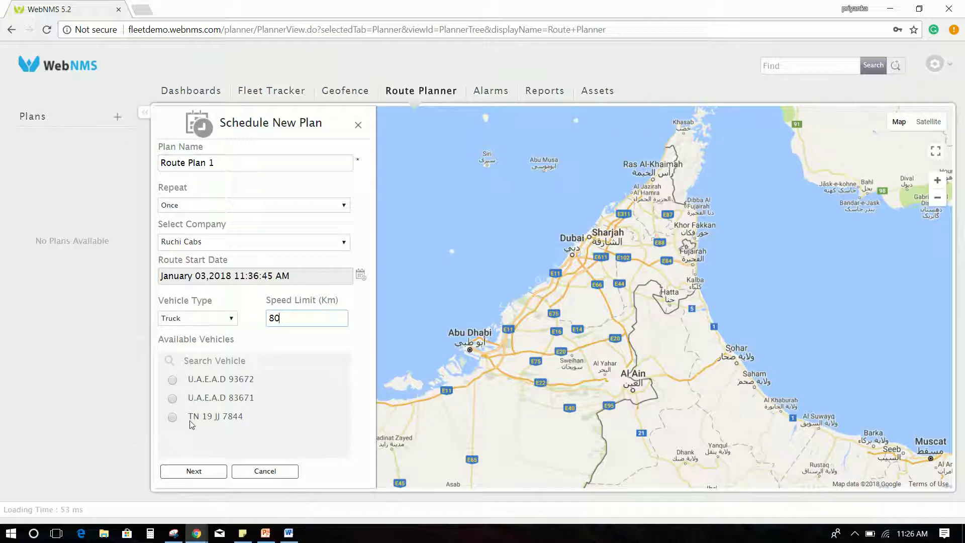
click(173, 381)
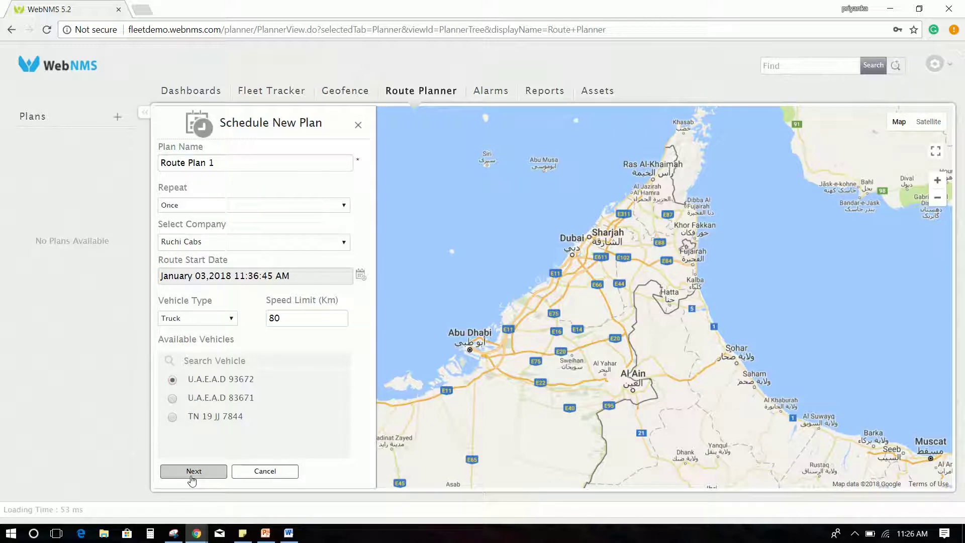
Route the plan from Labour Camp And Warehouse to Maharqah Waste Landfill
click(192, 475)
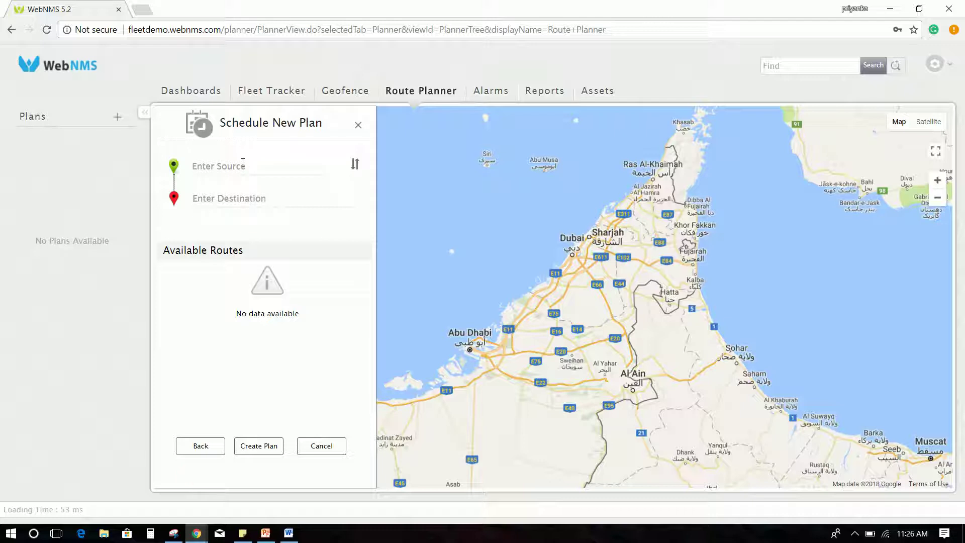
text(abu)
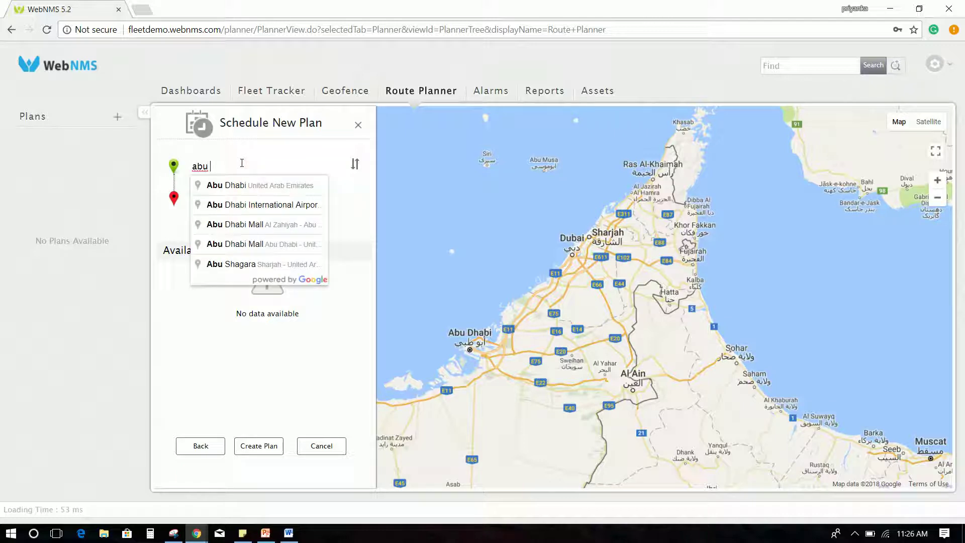
text( dhabi labou)
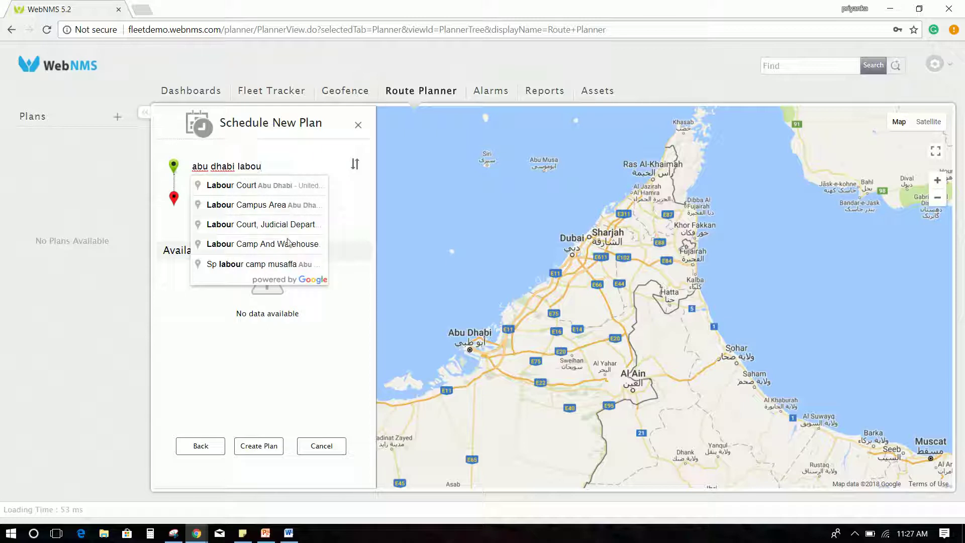
click(288, 243)
click(268, 200)
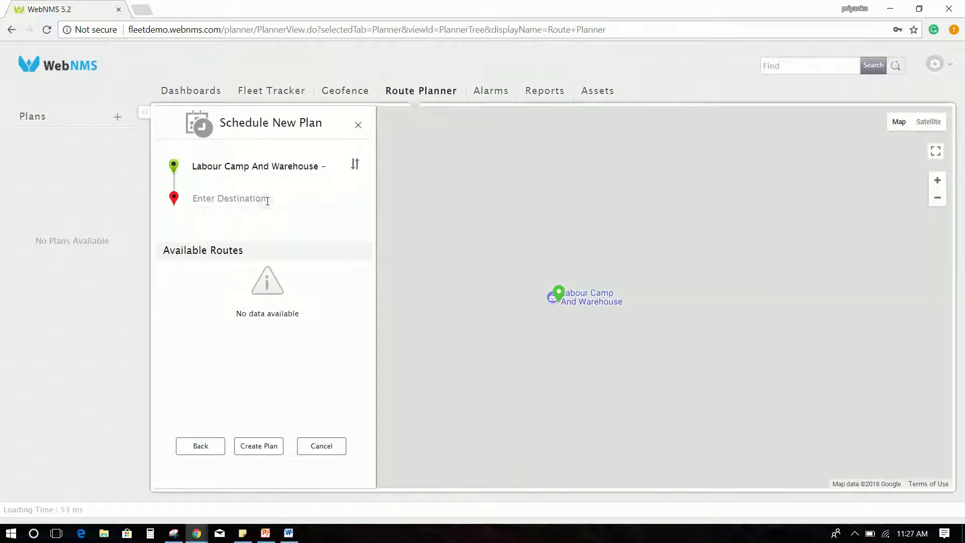
text(maharqah)
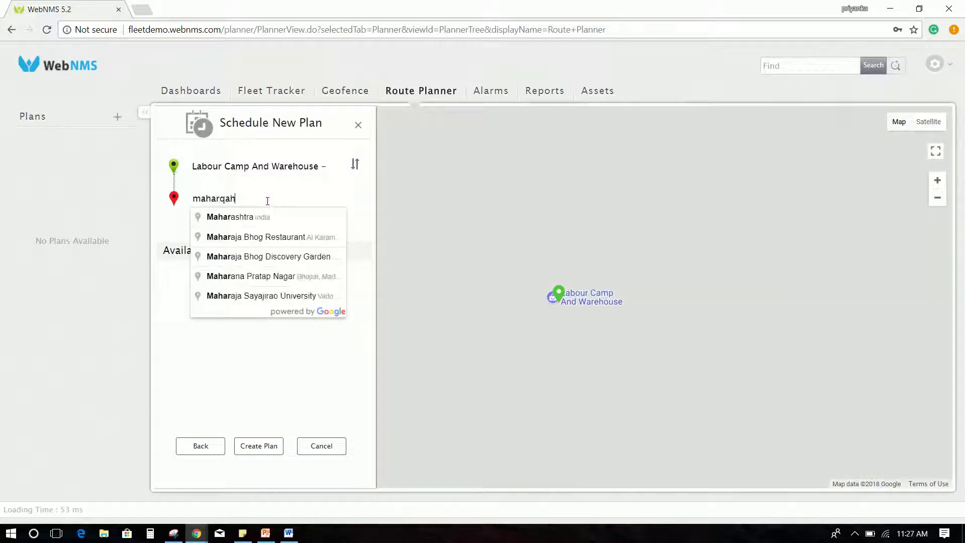
click(269, 215)
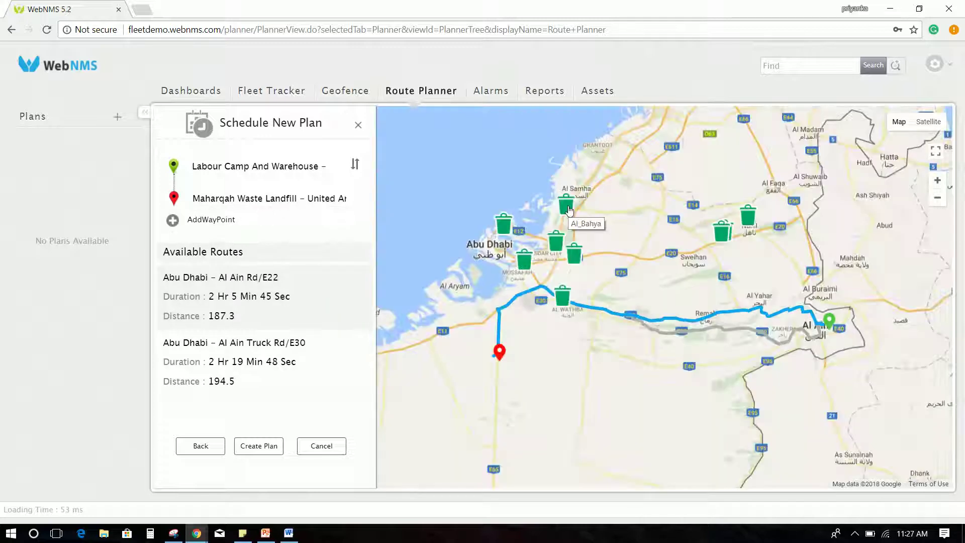
Add four bin waypoints, including 14th Street and Sweihan bins, and create the 616.7 km plan
click(568, 209)
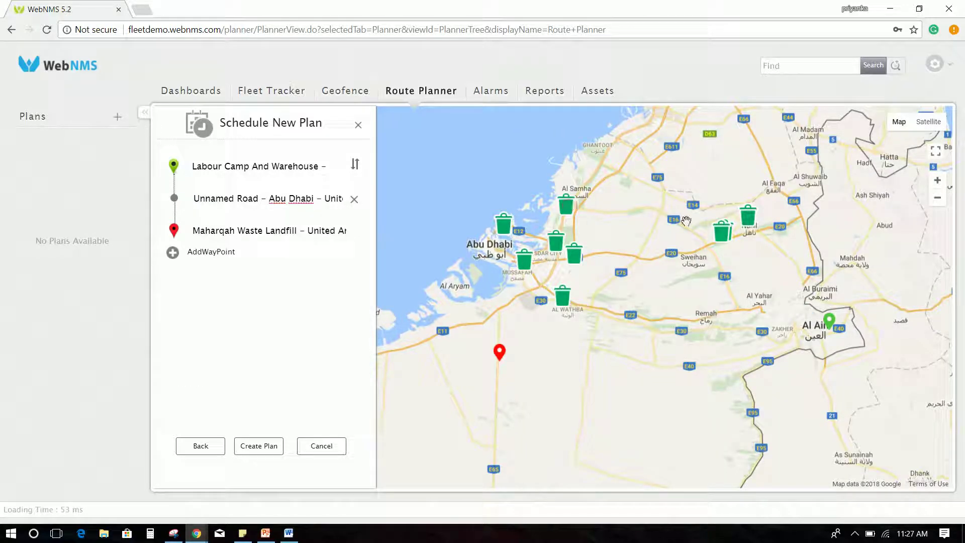
click(749, 218)
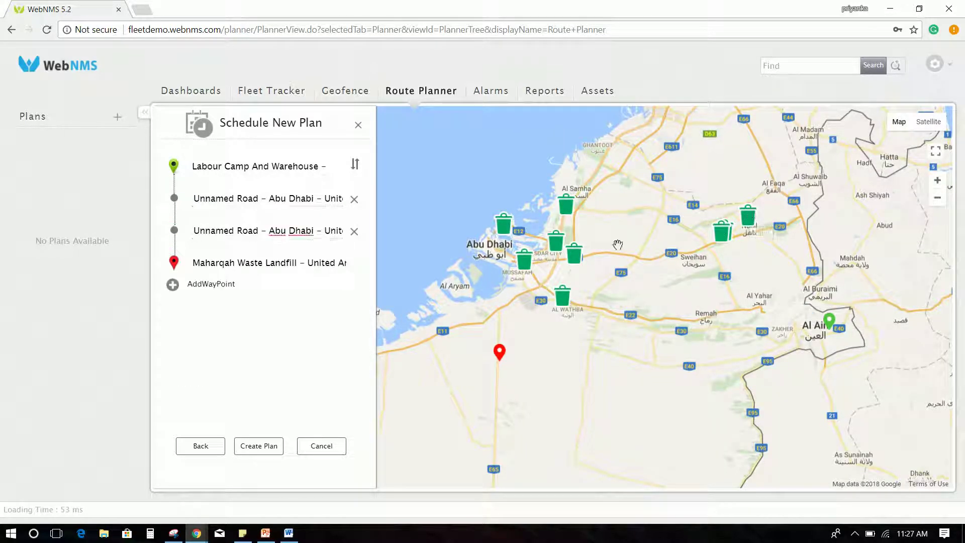
click(526, 260)
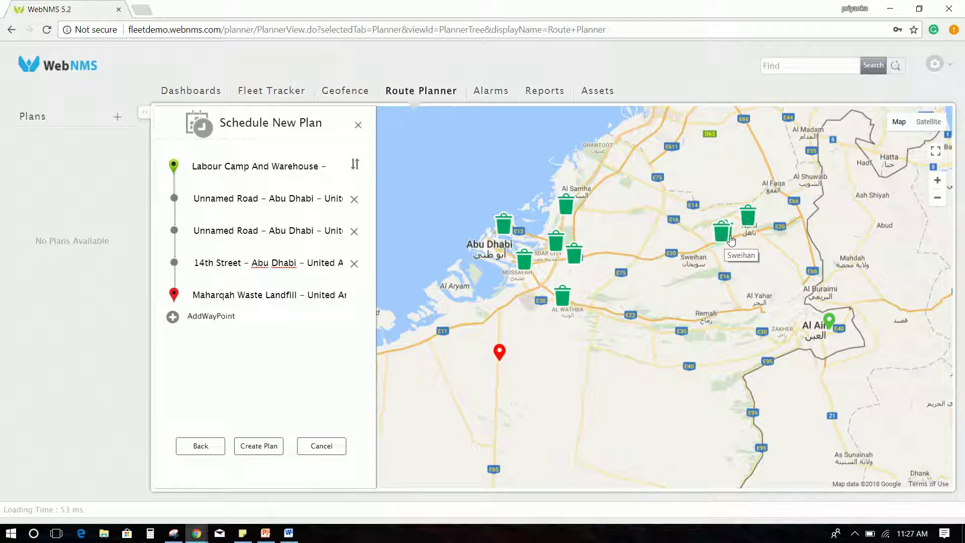
click(731, 240)
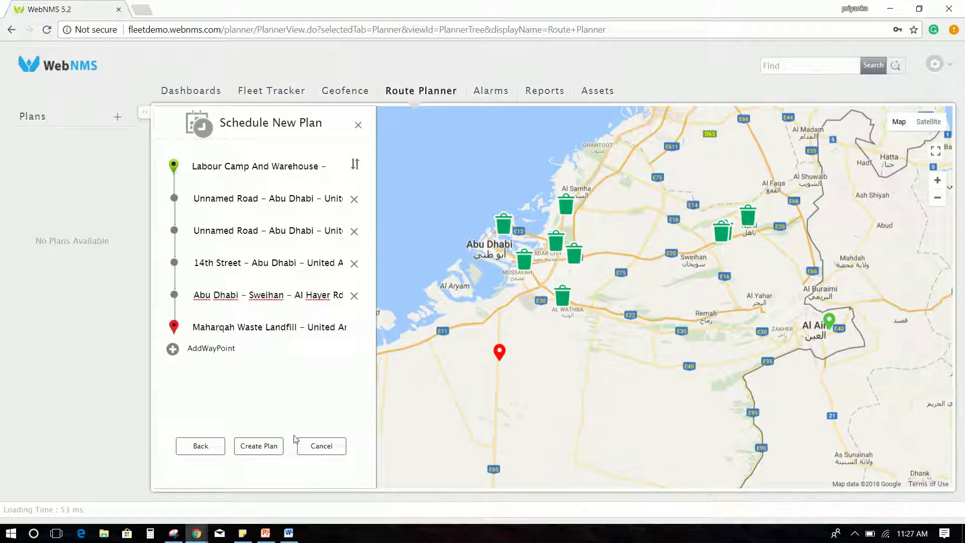
click(259, 447)
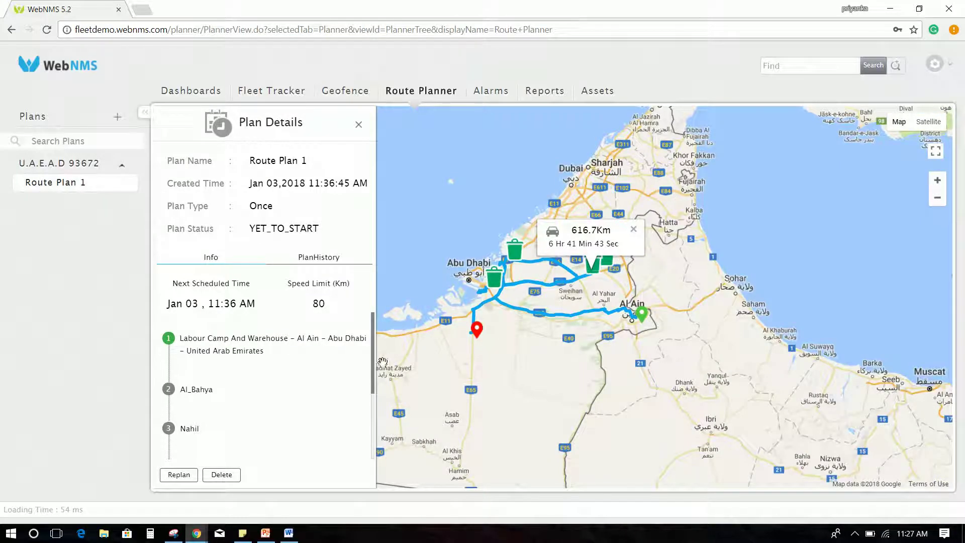
Replan Route Plan 1 with optimized stop order, cutting it to 294.2 km, and close its details
scroll(304, 383, down, 3)
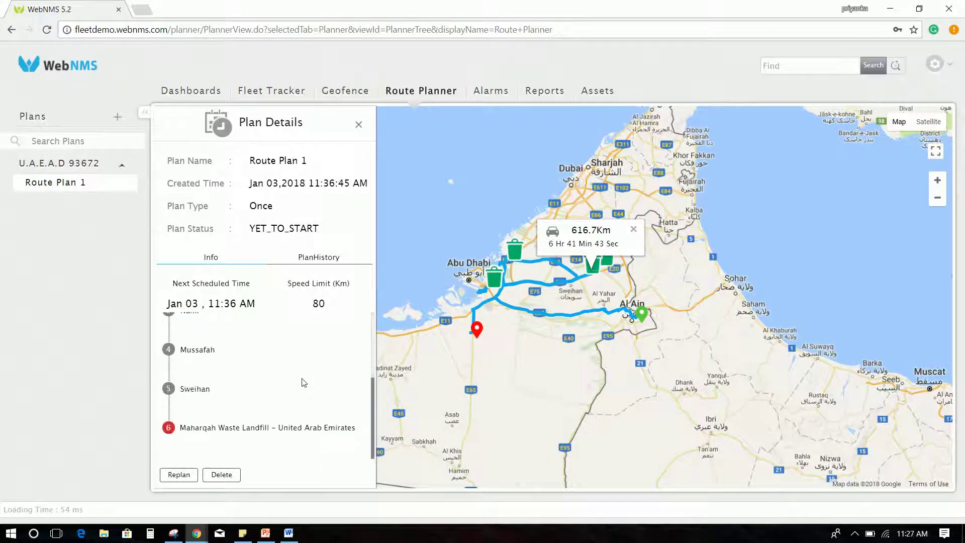
scroll(302, 382, up, 3)
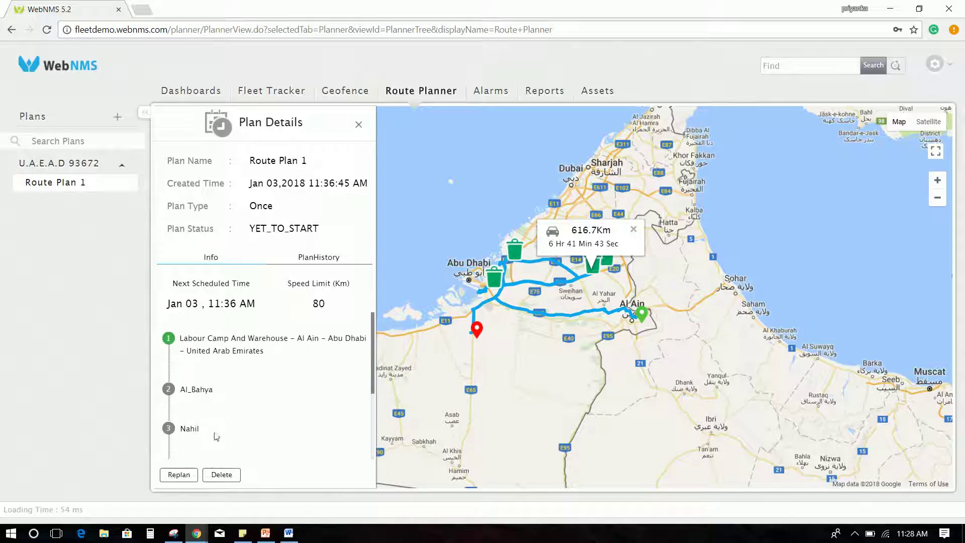
click(178, 474)
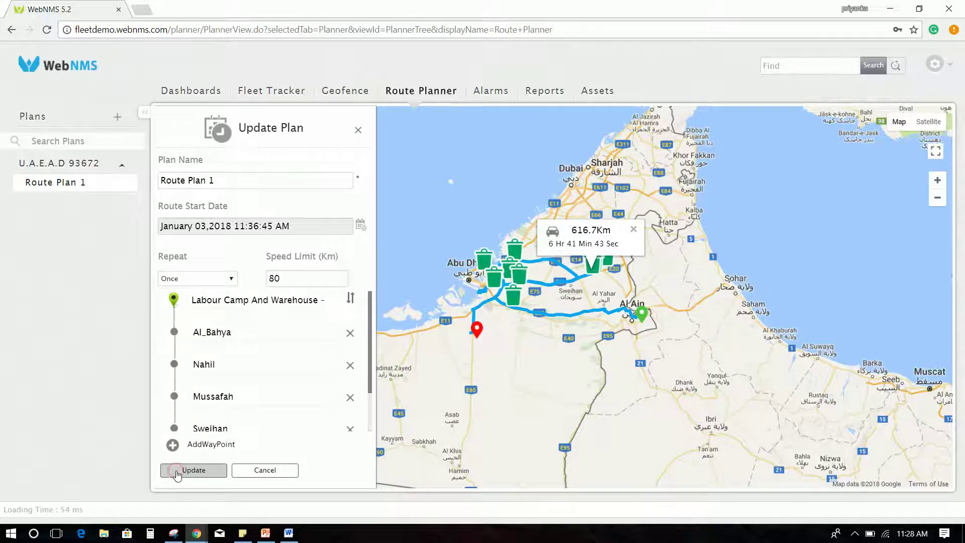
click(351, 299)
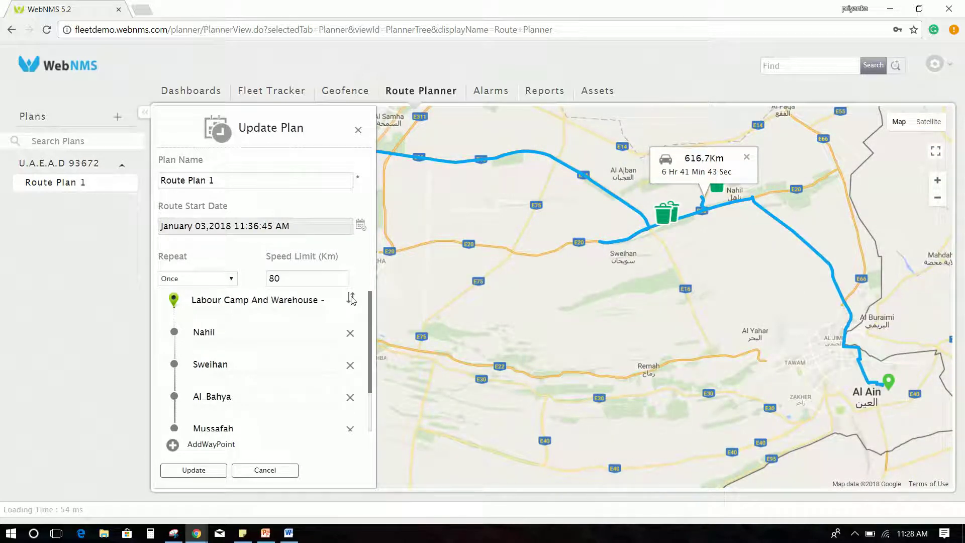
click(194, 471)
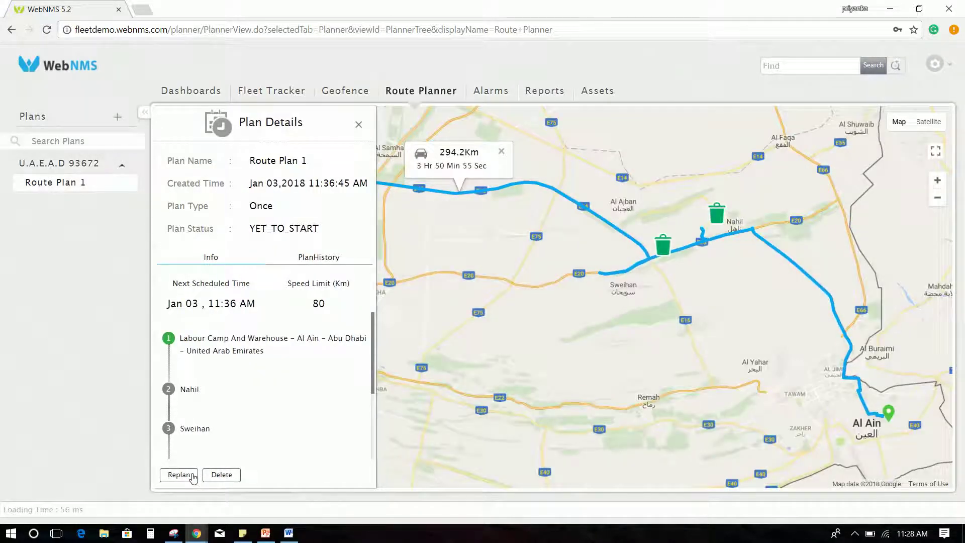
click(360, 126)
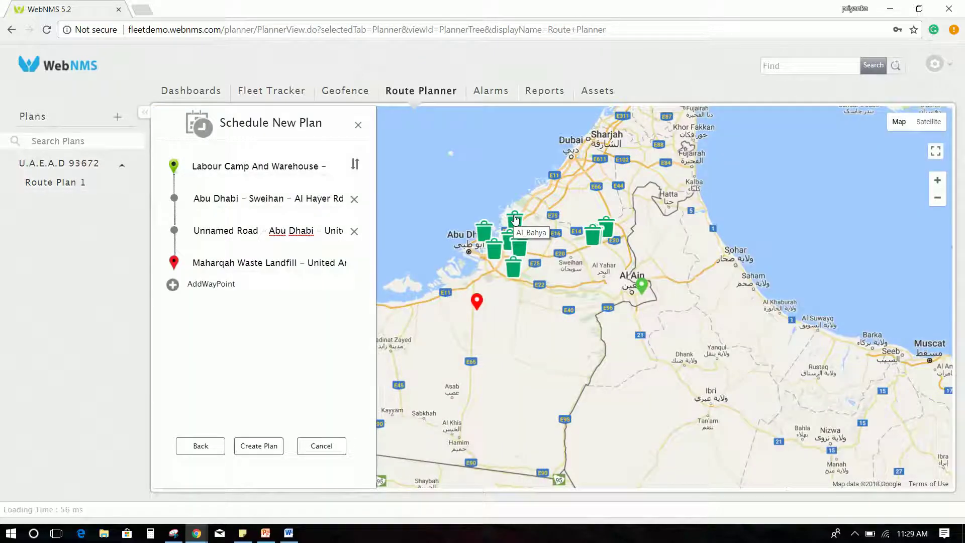
Add three more bin waypoints, including the 14th Street bin, and create the 359.7 km Route plan 2
click(484, 229)
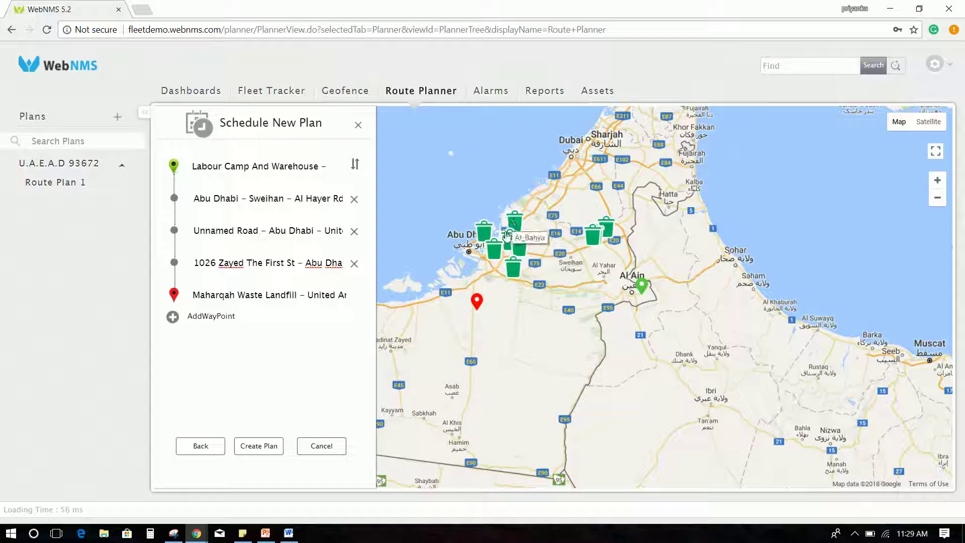
click(496, 248)
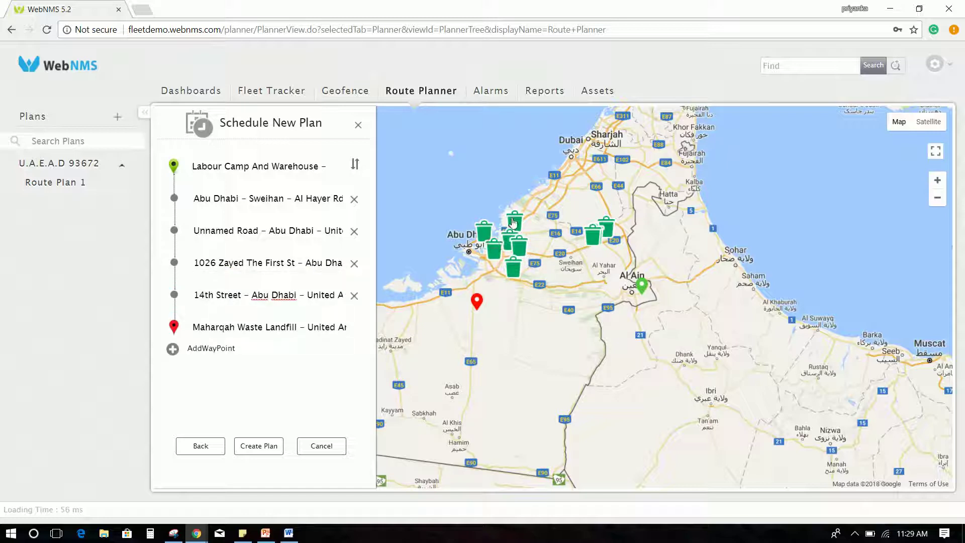
click(512, 219)
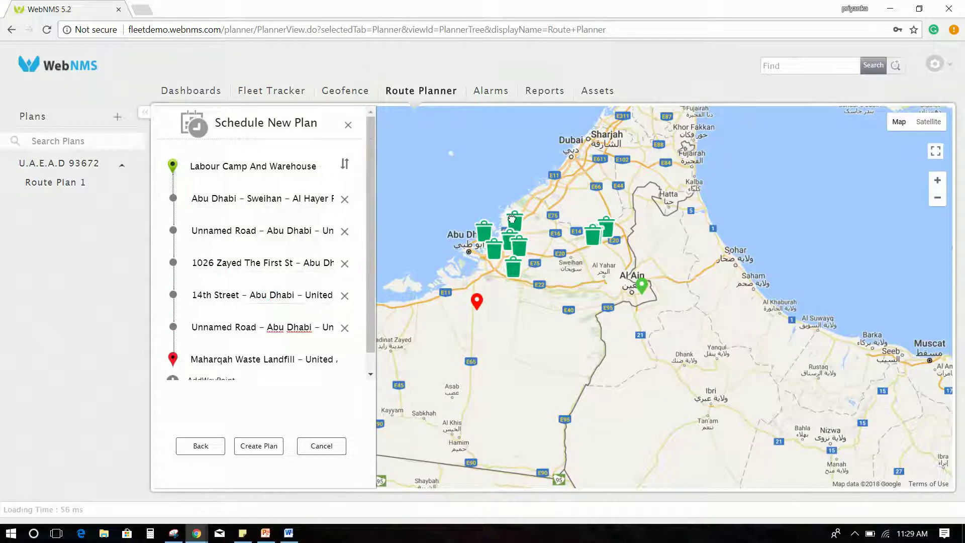
click(258, 446)
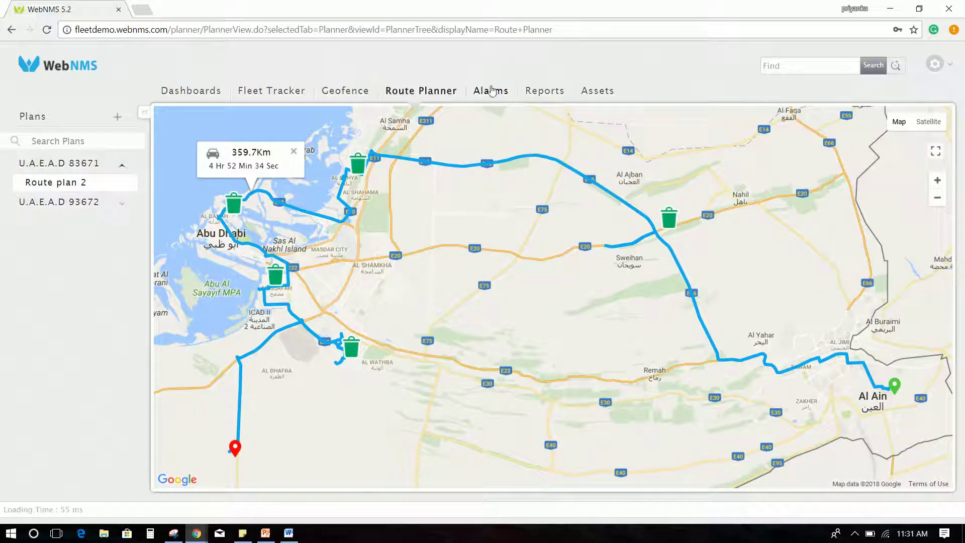
click(492, 91)
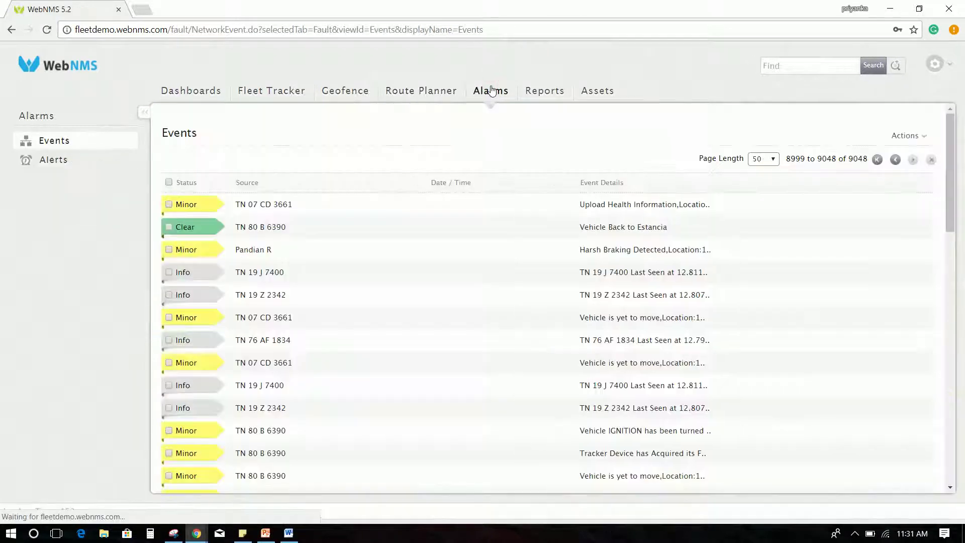
click(541, 91)
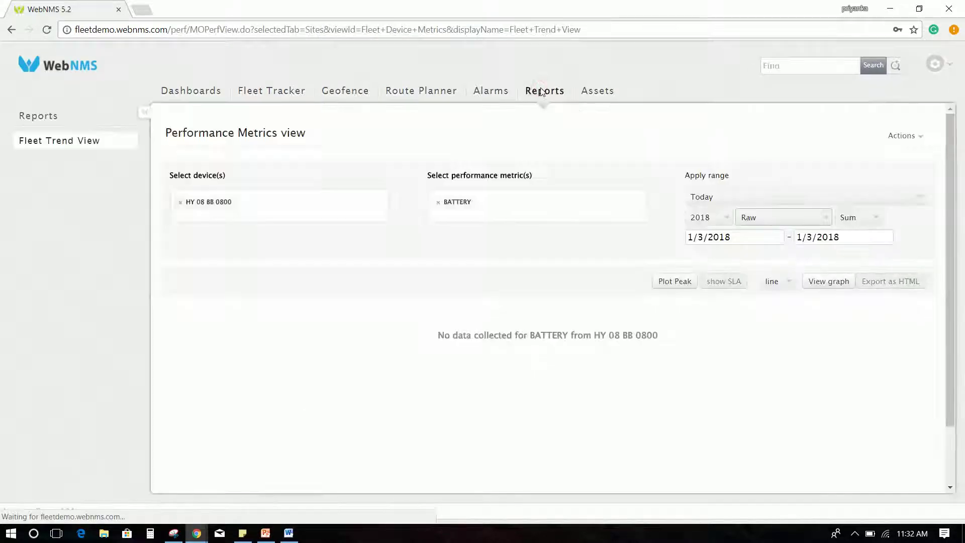
click(311, 209)
click(317, 249)
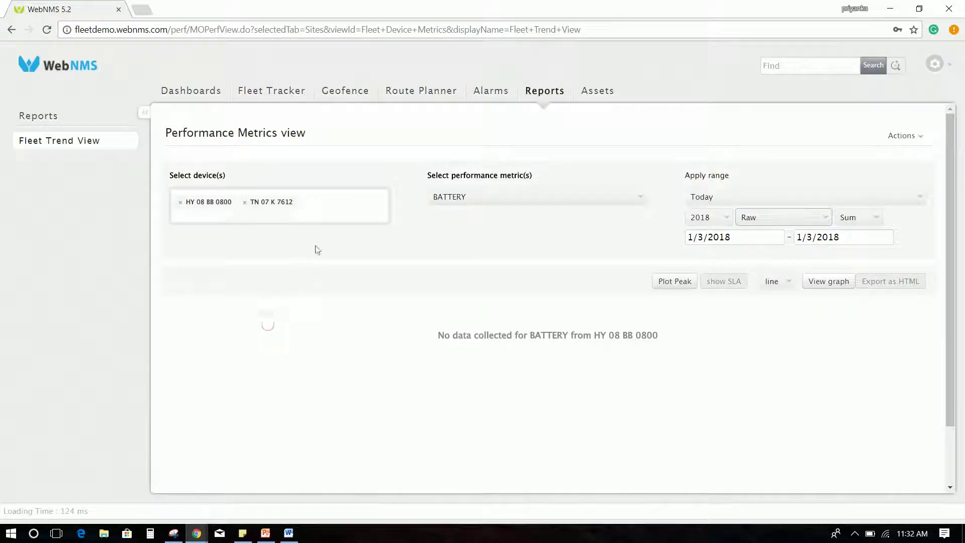
click(449, 203)
click(838, 284)
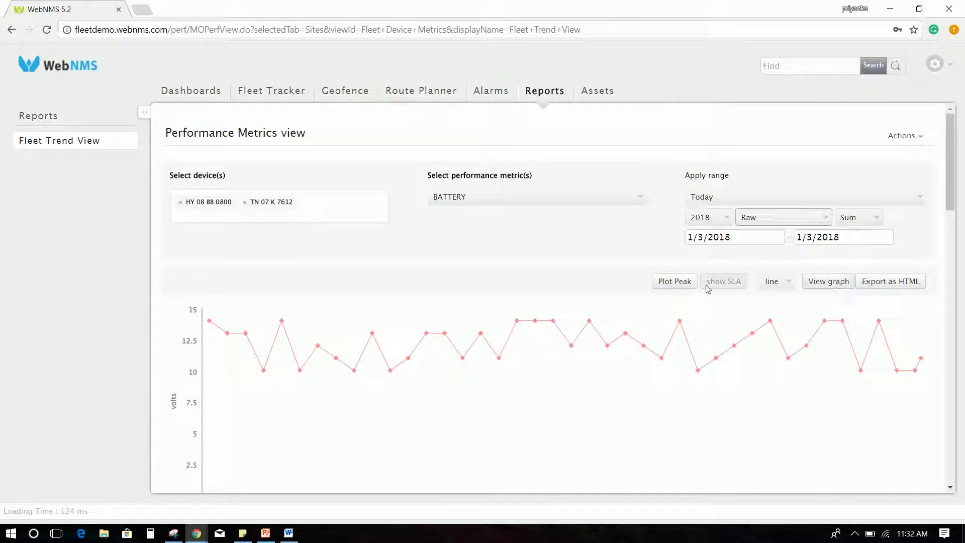
Replace HY 08 BB 0800 with KA 08 BB 0800 and redraw the battery graph
scroll(662, 332, down, 3)
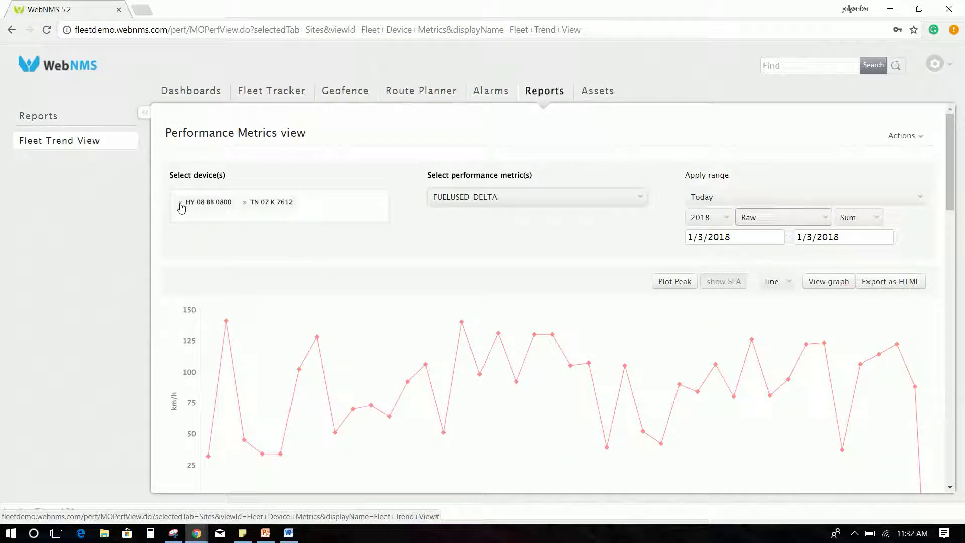
click(181, 202)
click(248, 201)
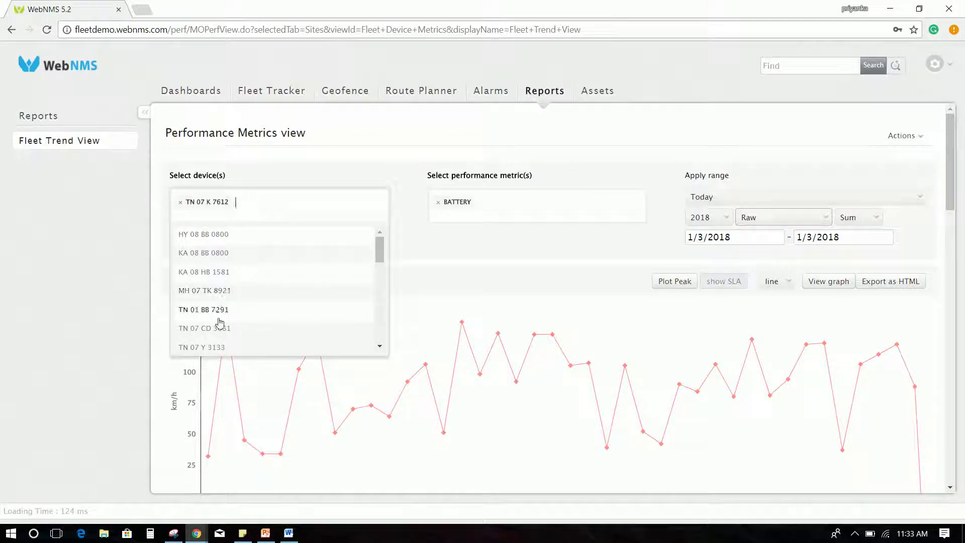
click(223, 258)
click(817, 285)
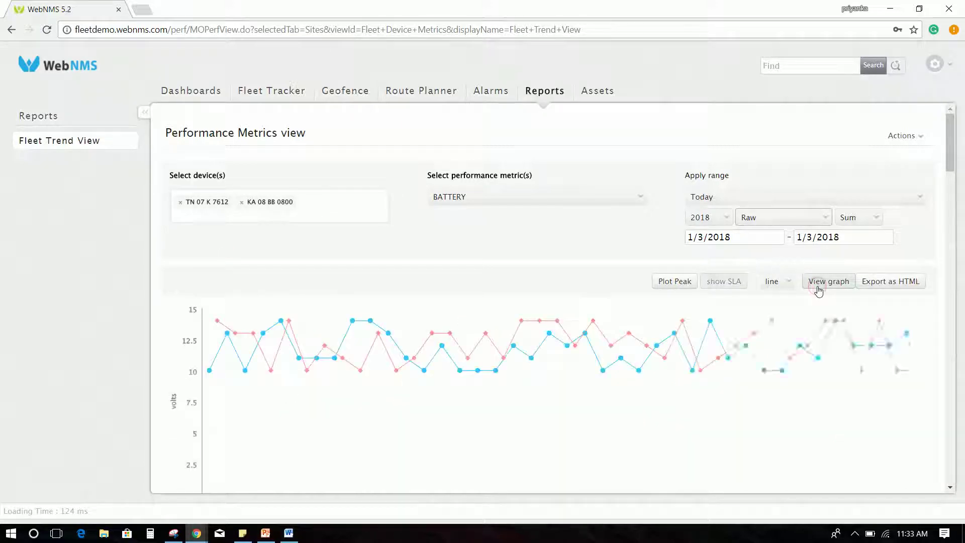
Switch the metric to SPEED, plot both vehicles, then go to the fleet Assets list
scroll(803, 397, down, 1)
scroll(802, 398, down, 3)
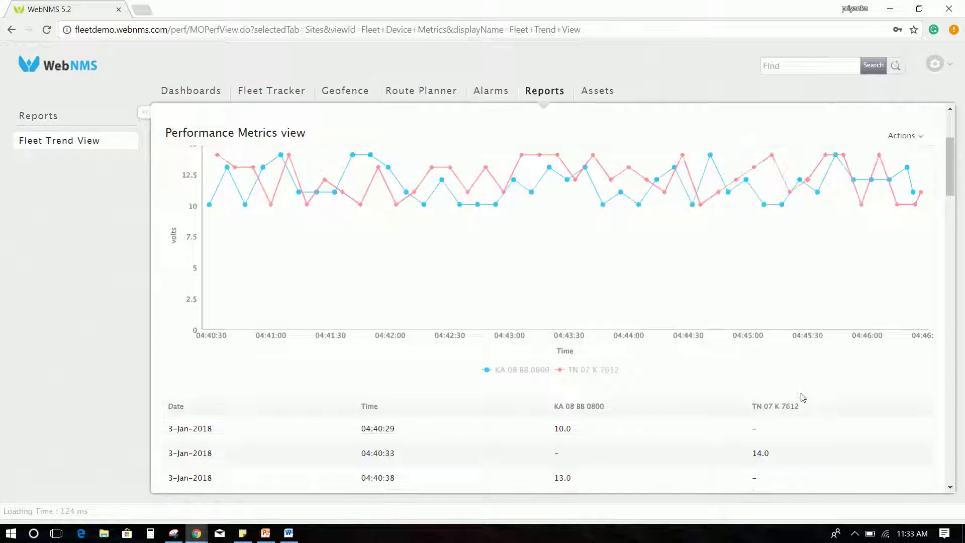
scroll(802, 395, up, 2)
scroll(591, 279, up, 2)
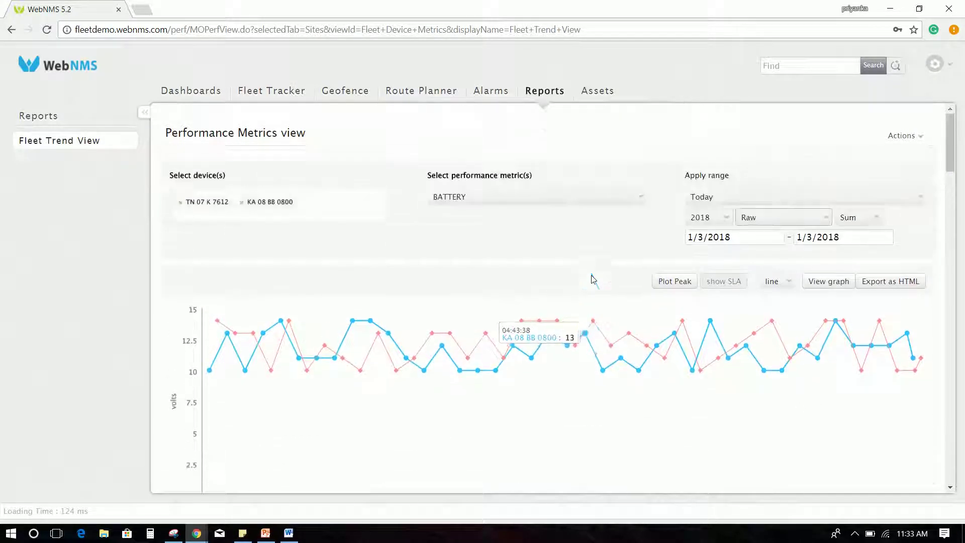
click(567, 199)
scroll(550, 263, down, 3)
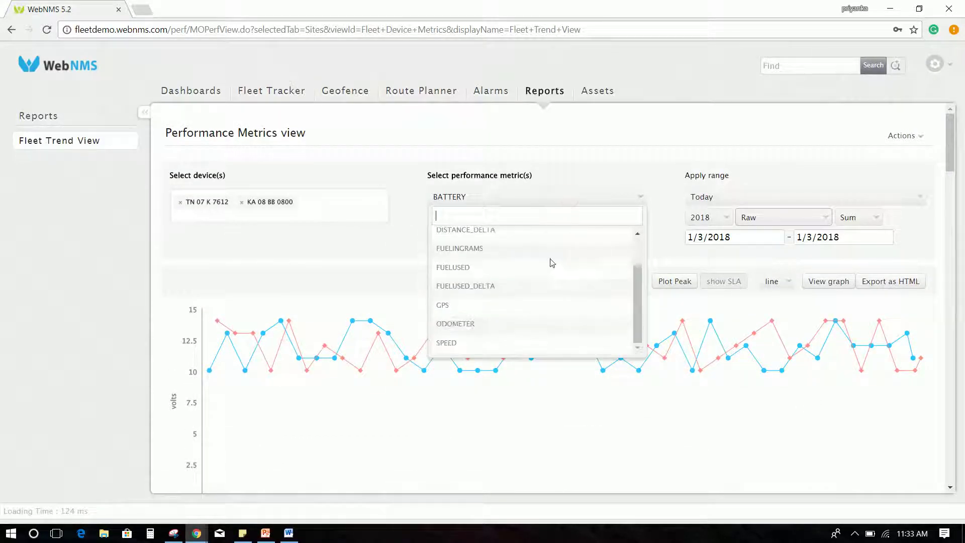
click(502, 342)
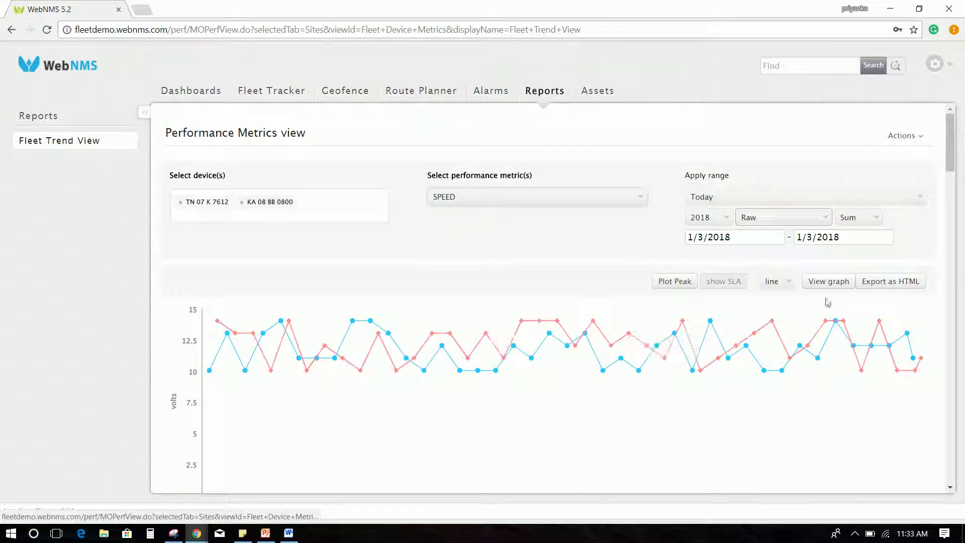
click(828, 283)
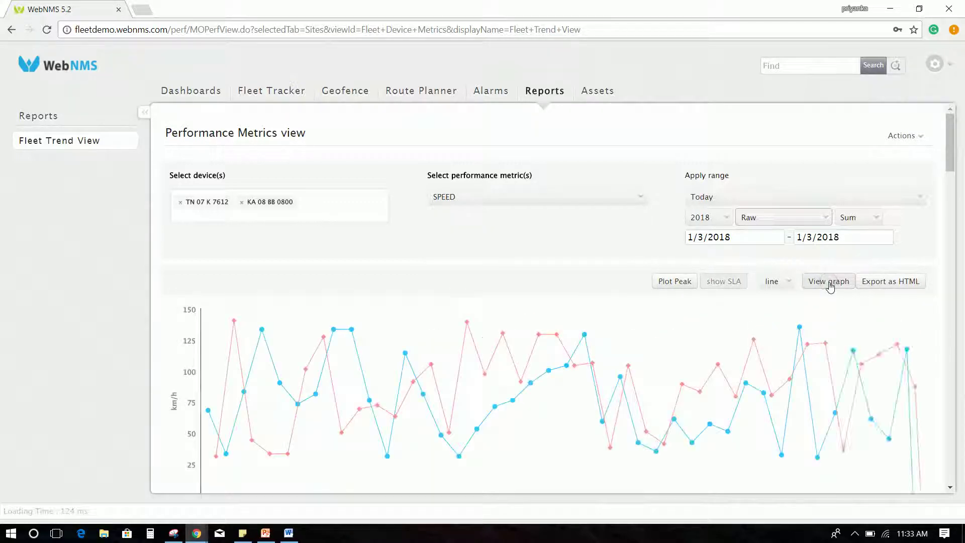
click(596, 91)
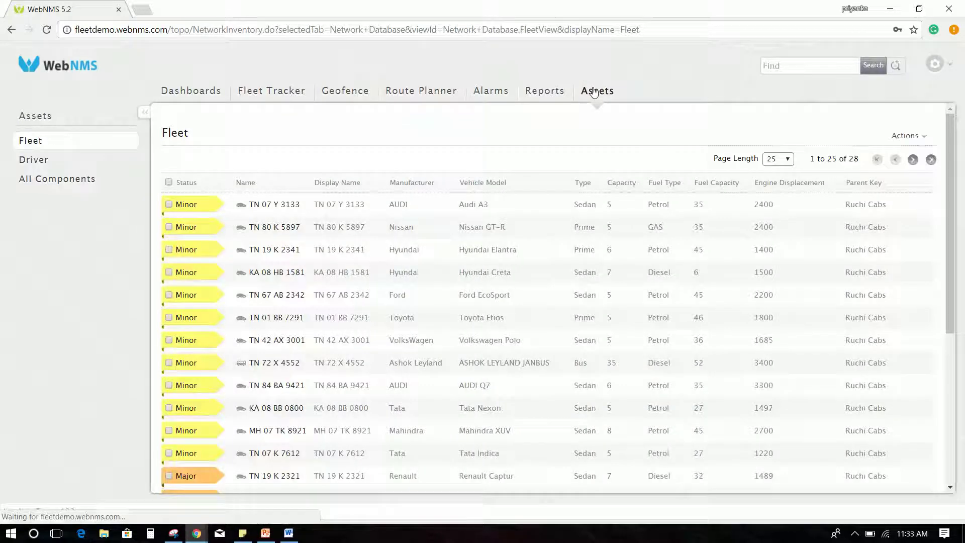
click(33, 160)
click(31, 142)
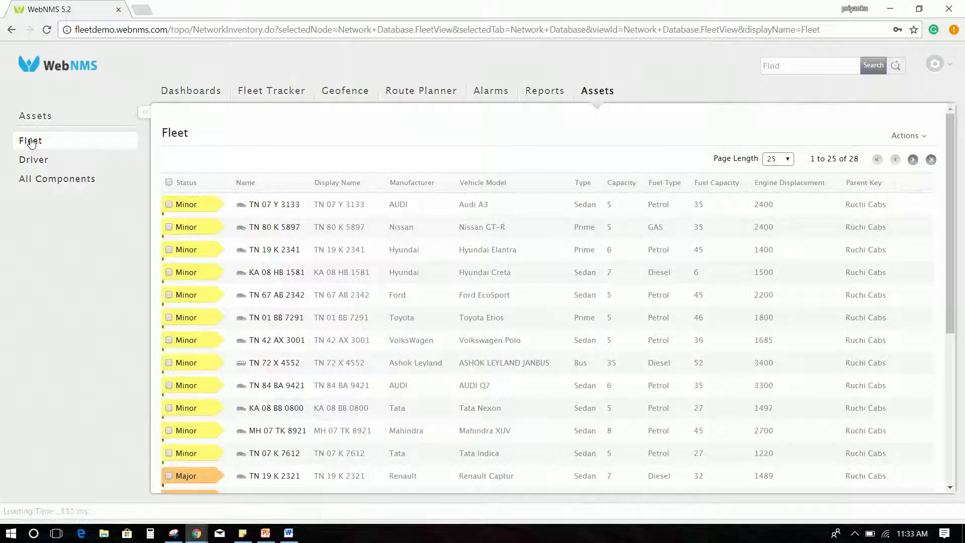
scroll(352, 330, down, 5)
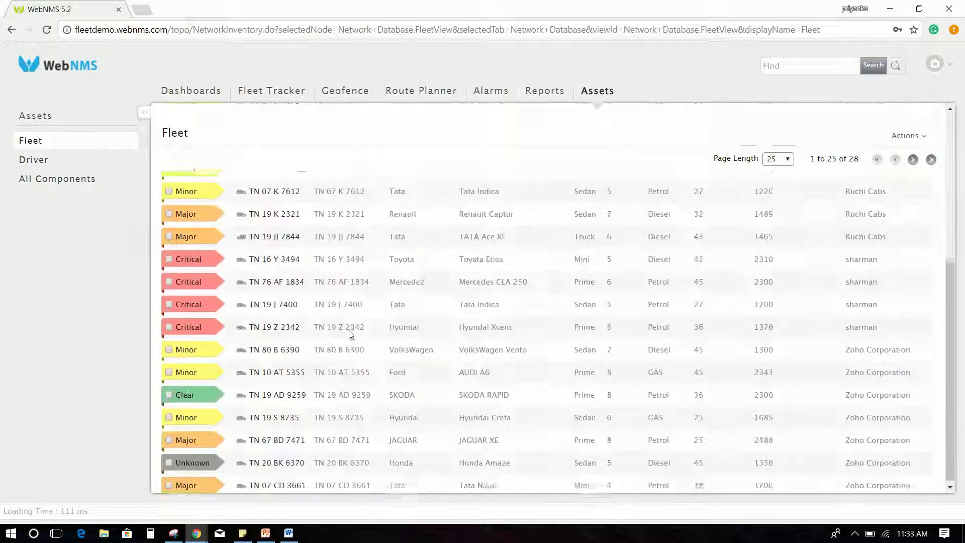
scroll(302, 251, up, 5)
click(285, 210)
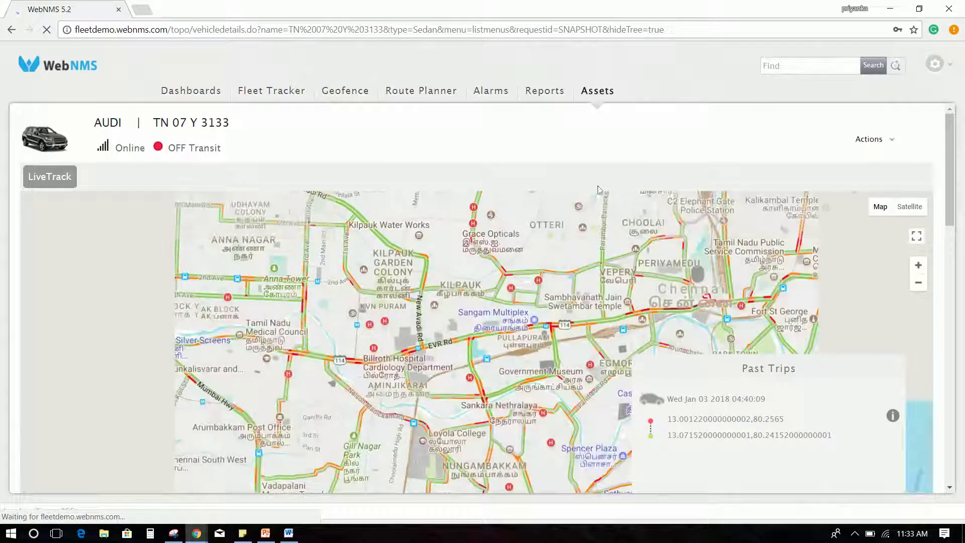
drag(947, 186, 964, 314)
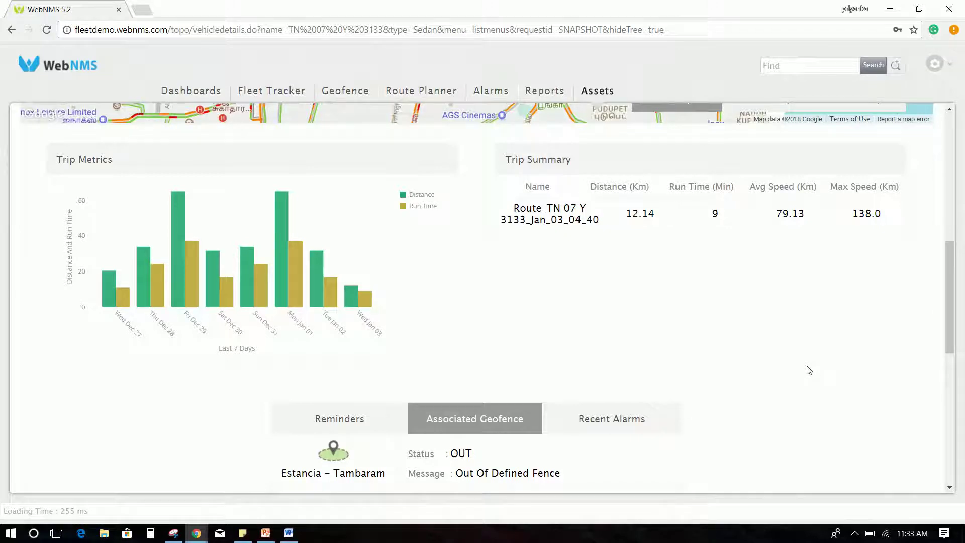
scroll(809, 370, up, 10)
click(593, 95)
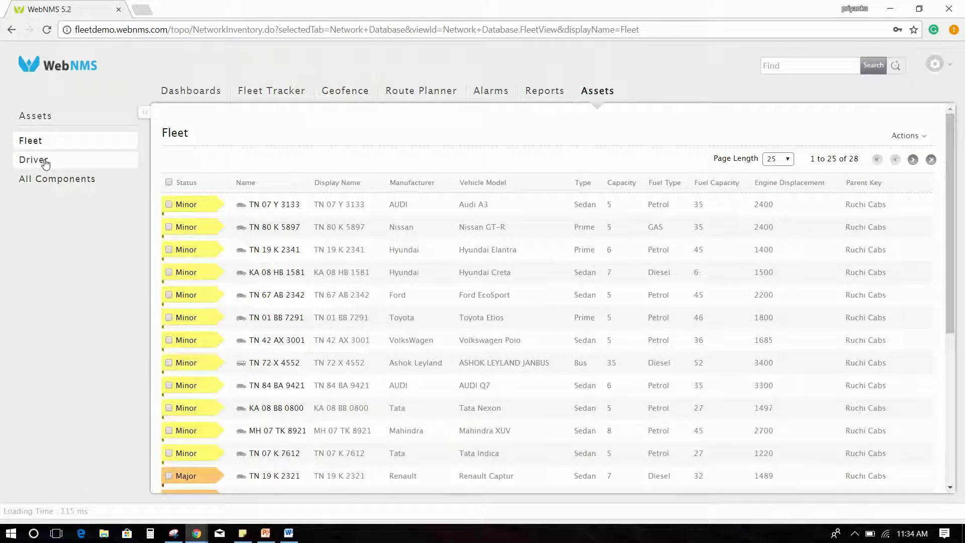
click(45, 161)
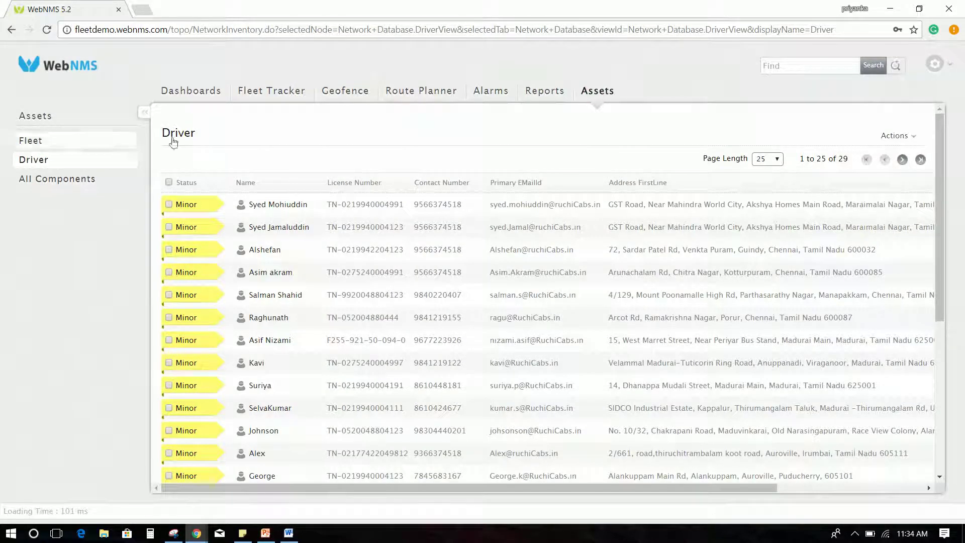
click(279, 206)
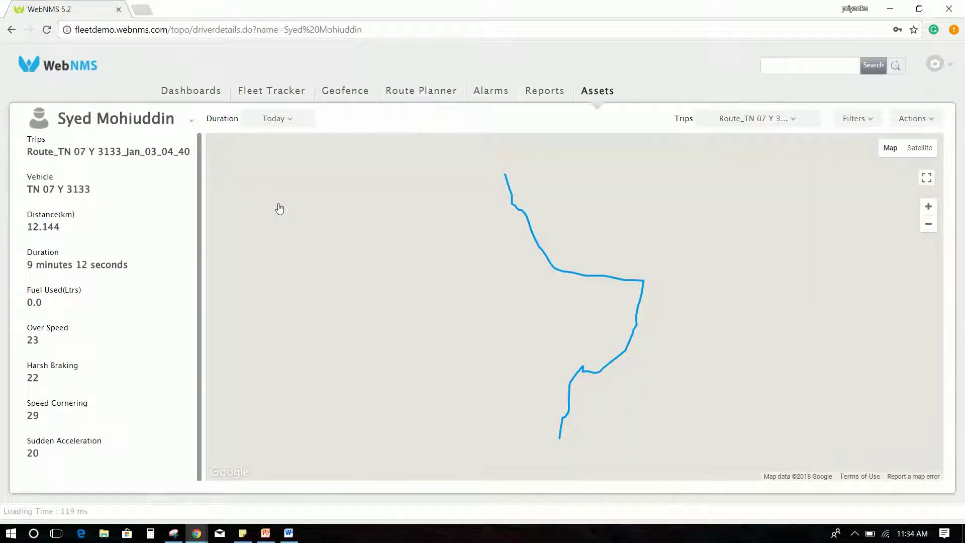
click(858, 120)
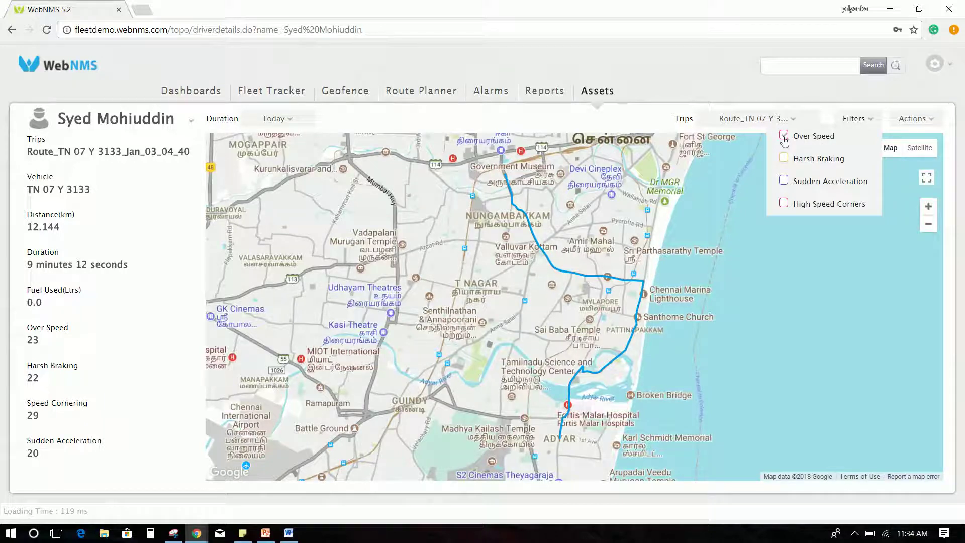
Tick Harsh Braking, Sudden Acceleration and High Speed Corners, then untick Sudden Acceleration, Harsh Braking and Over Speed
click(785, 158)
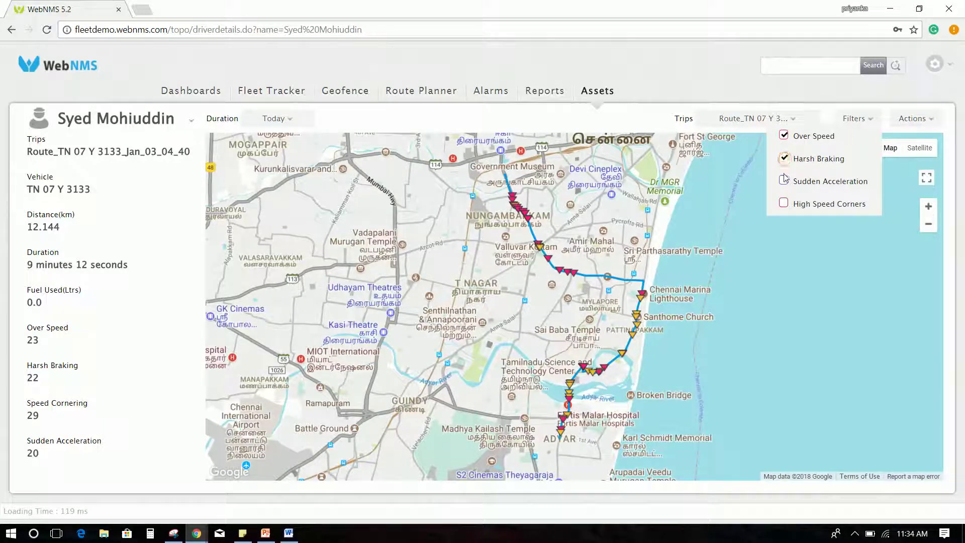
click(785, 182)
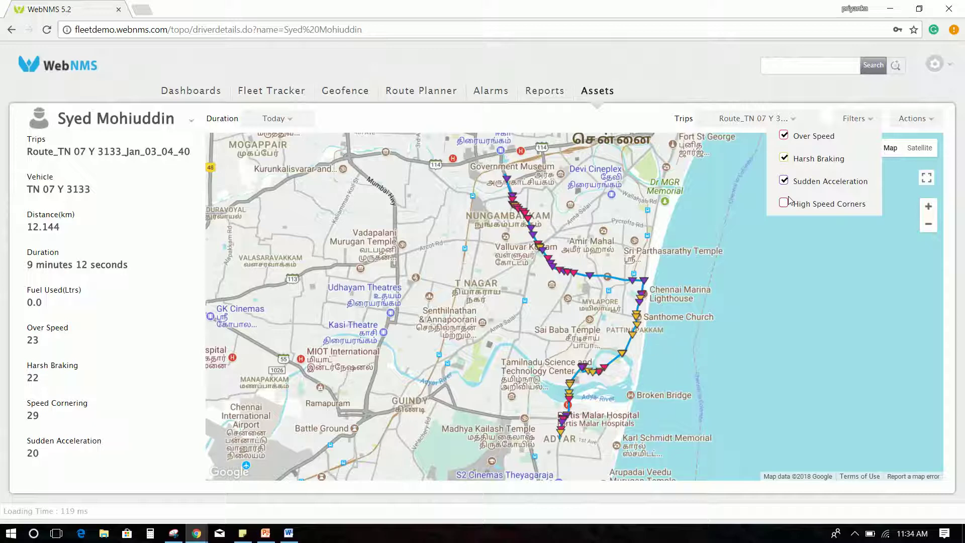
click(784, 203)
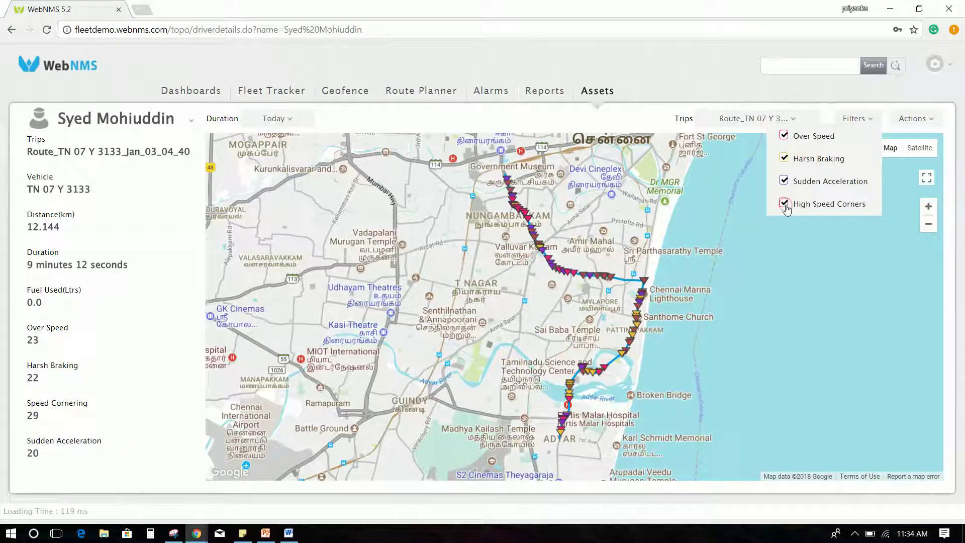
click(784, 181)
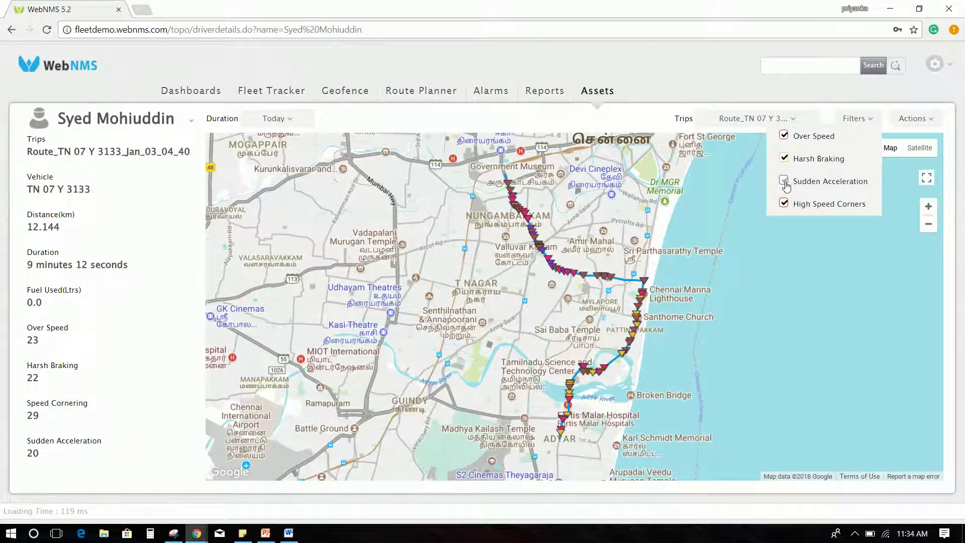
click(785, 159)
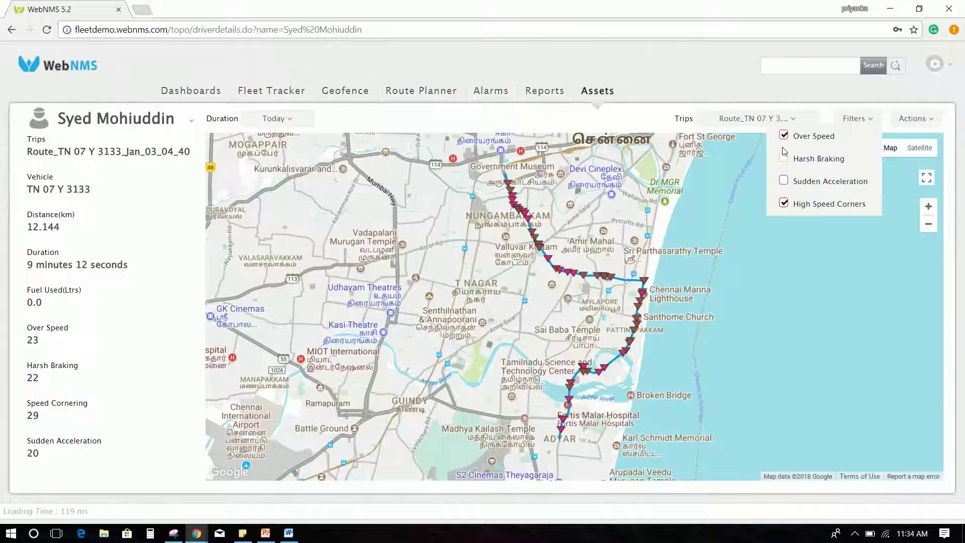
click(787, 136)
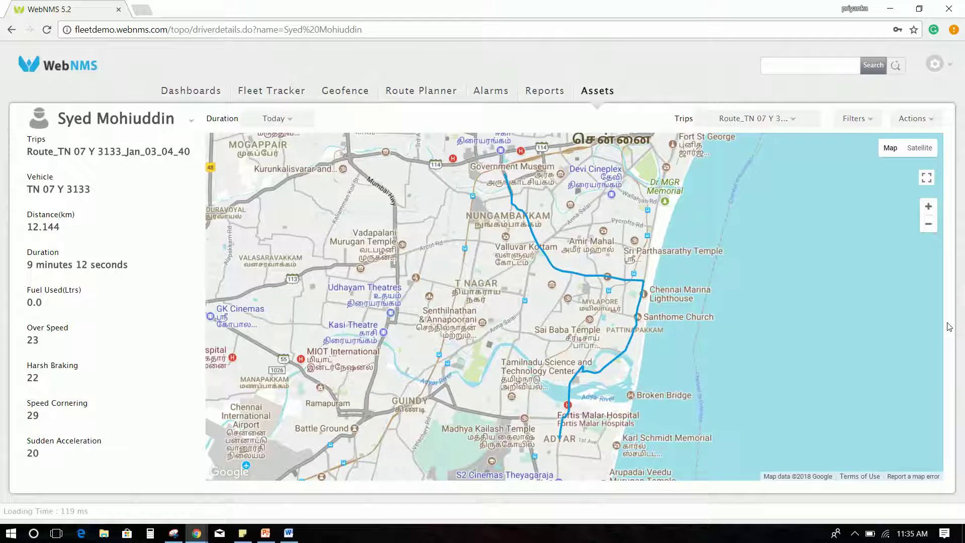
Log out from the gear menu to reach the login page
click(950, 67)
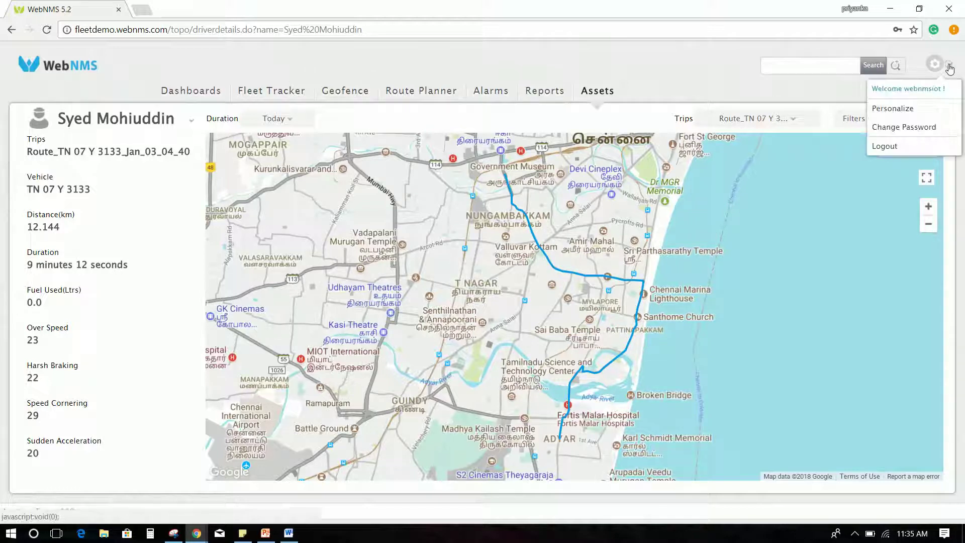
click(882, 148)
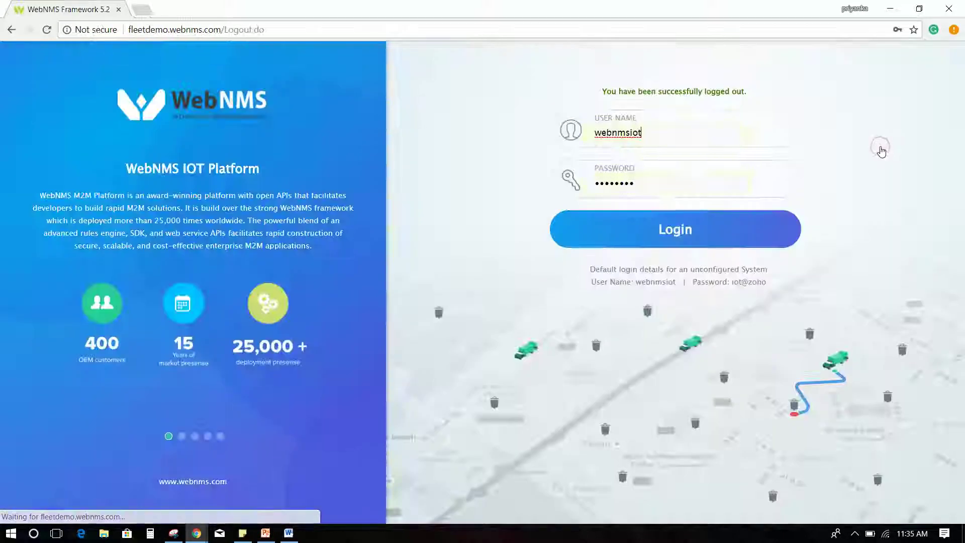